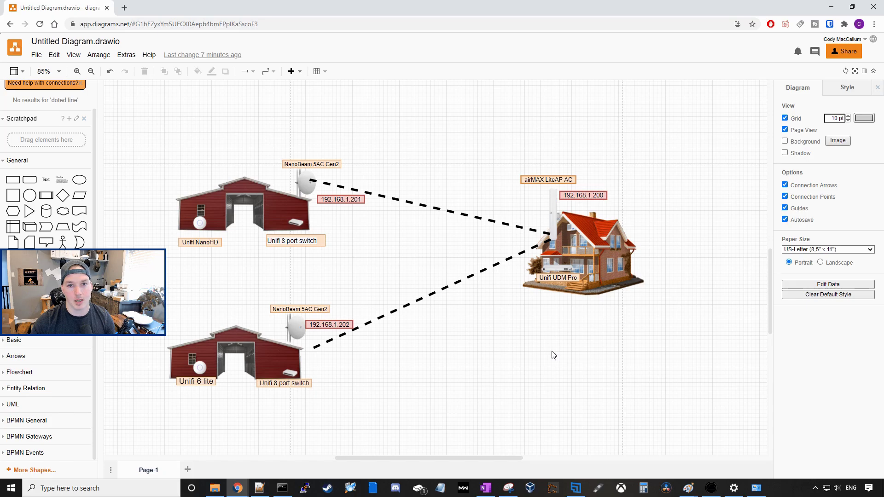
Step: Open a Command Prompt window from the taskbar
{"action": "left_click", "coordinate": [282, 488]}
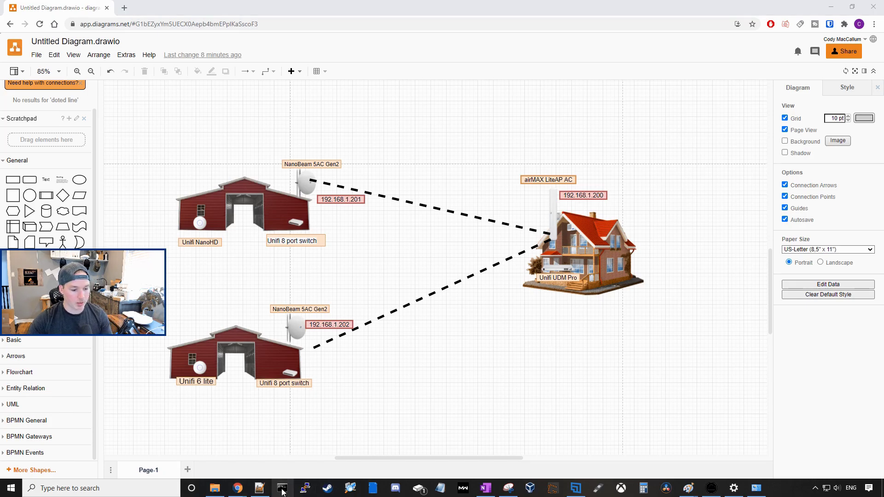
Step: Ping the LiteAP at 192.168.1.20, then return to its setup page in Chrome
{"action": "type", "text": "ping"}
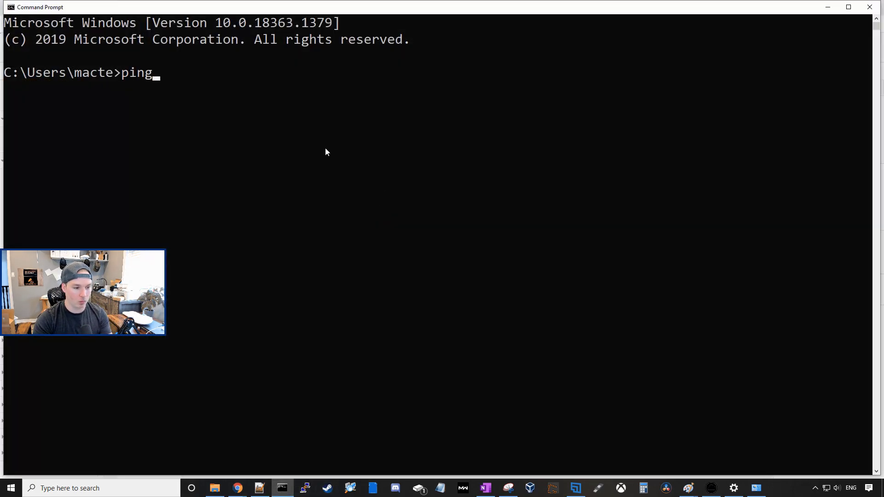
{"action": "type", "text": " 192.168.1.20"}
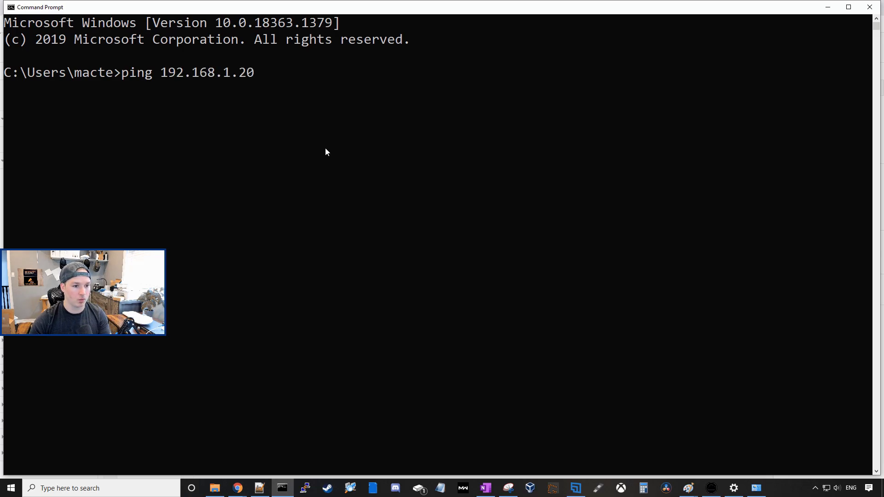
{"action": "key", "text": "Return"}
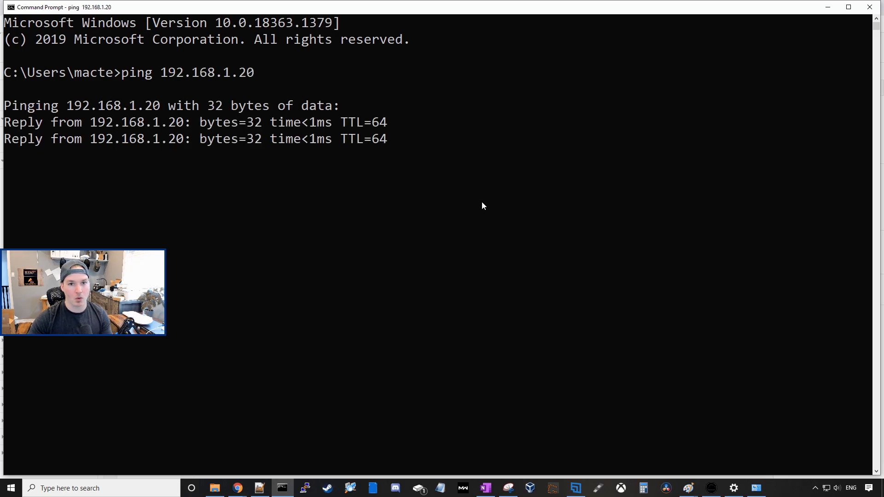
{"action": "left_click", "coordinate": [828, 7]}
{"action": "left_click", "coordinate": [138, 7]}
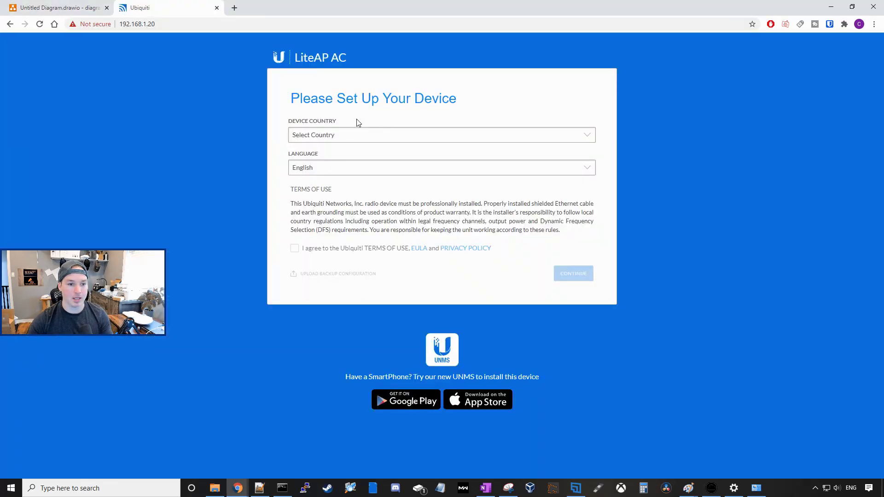
Step: Set the LiteAP's device country to Canada and accept the terms of use
{"action": "left_click", "coordinate": [321, 136]}
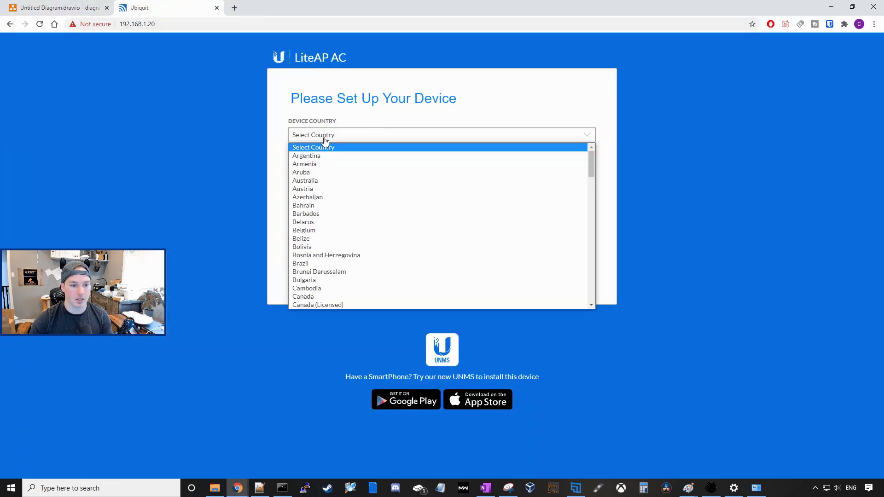
{"action": "key", "text": "c"}
{"action": "scroll", "coordinate": [356, 244], "scroll_direction": "down", "scroll_amount": 3}
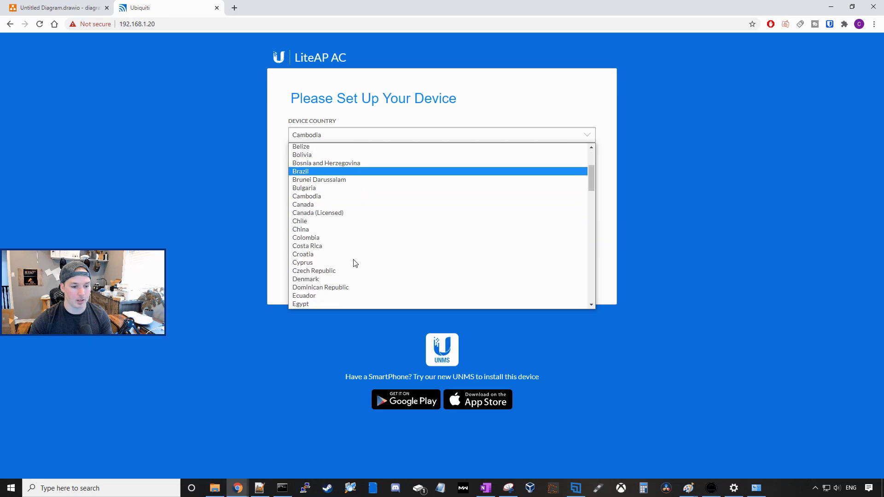
{"action": "left_click", "coordinate": [301, 204]}
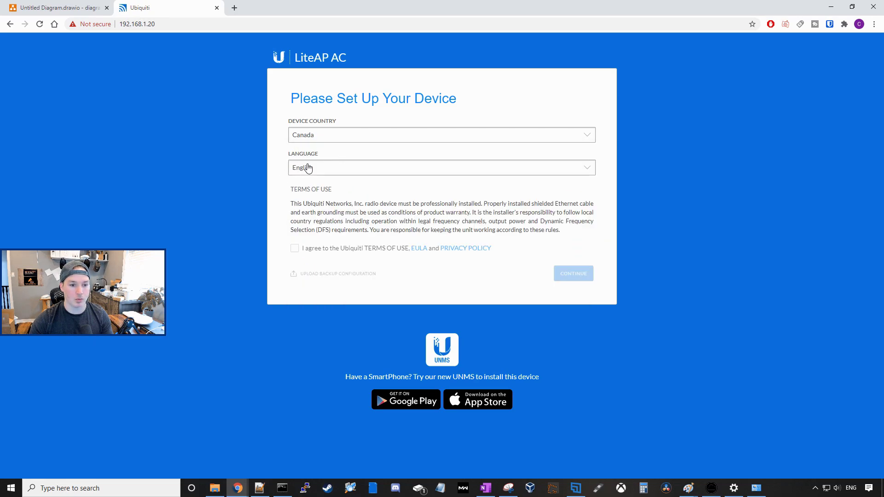
{"action": "left_click", "coordinate": [296, 251]}
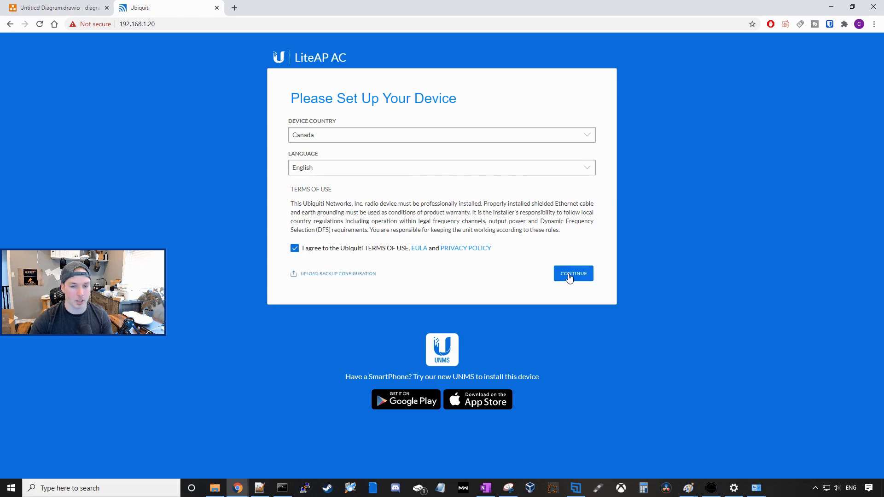
{"action": "left_click", "coordinate": [570, 277]}
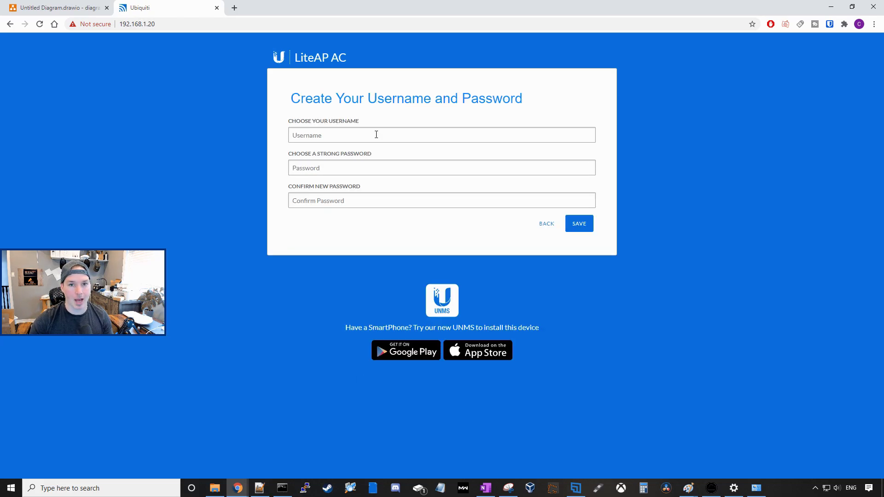
Step: Create the admin account with the saved username and a new password, and save it
{"action": "left_click", "coordinate": [377, 134]}
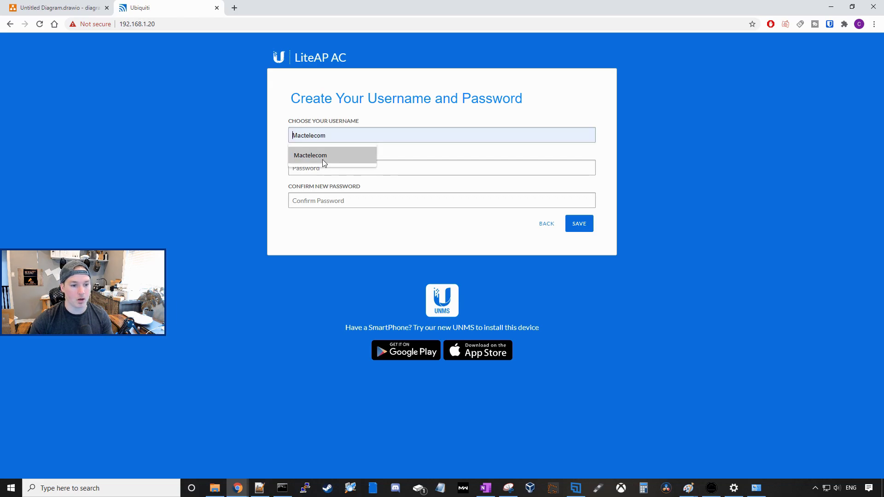
{"action": "left_click", "coordinate": [322, 160]}
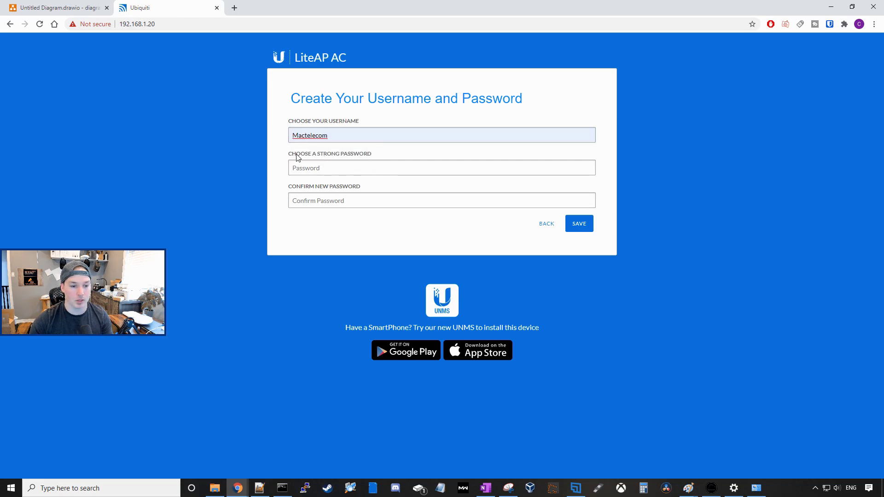
{"action": "left_click", "coordinate": [352, 166]}
{"action": "type", "text": "********"}
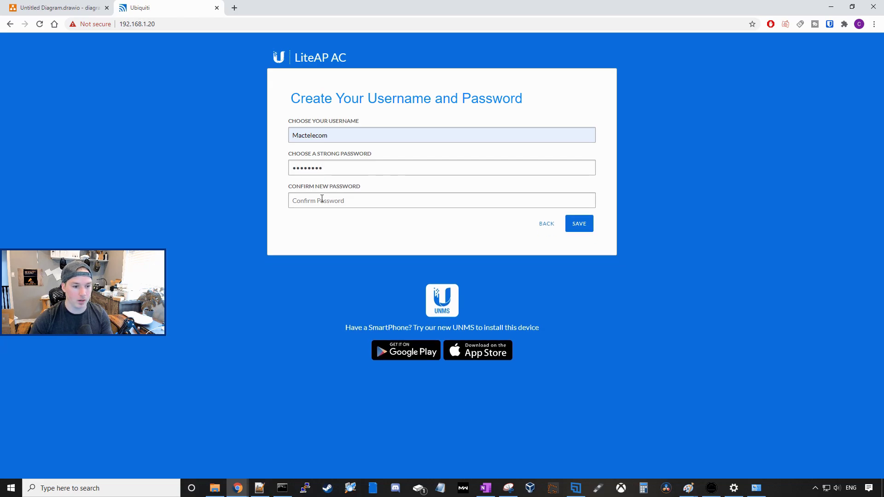
{"action": "type", "text": "********"}
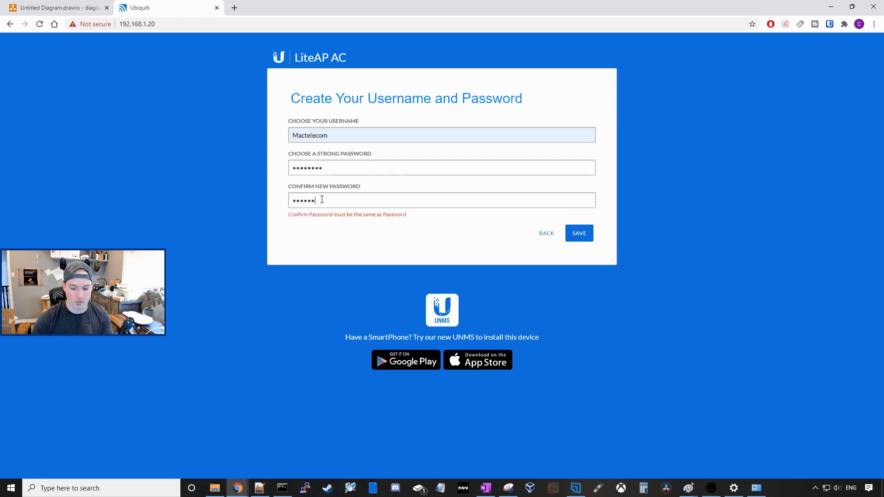
{"action": "left_click", "coordinate": [583, 227]}
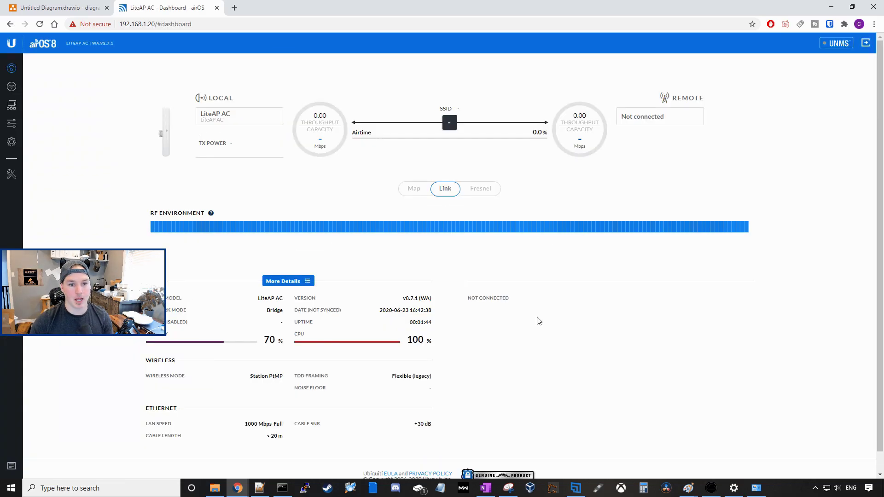
{"action": "triple_click", "coordinate": [447, 110]}
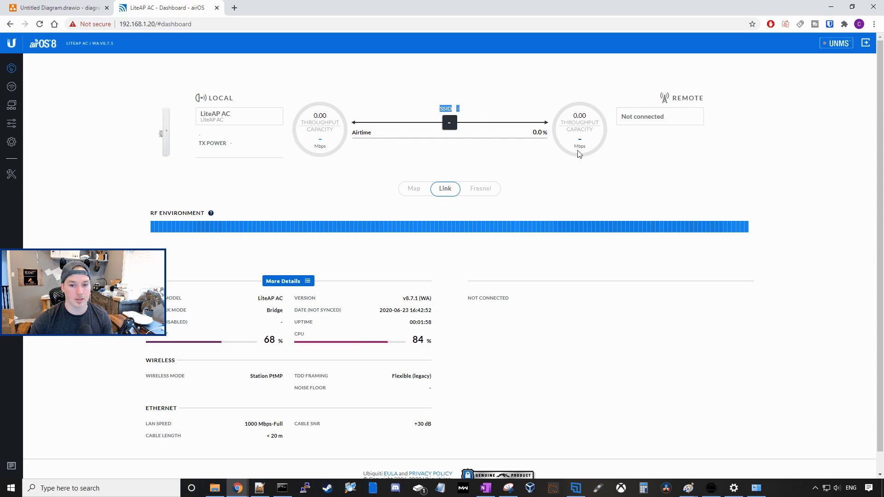
{"action": "triple_click", "coordinate": [631, 118]}
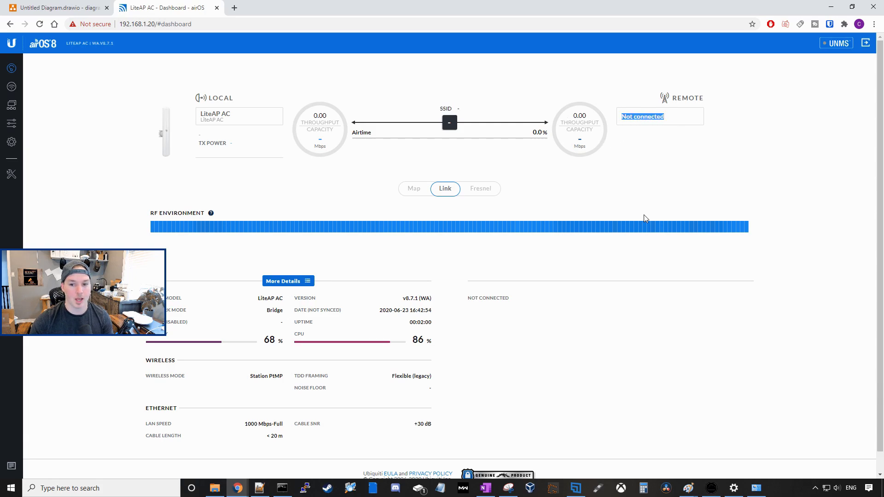
{"action": "left_click", "coordinate": [625, 186]}
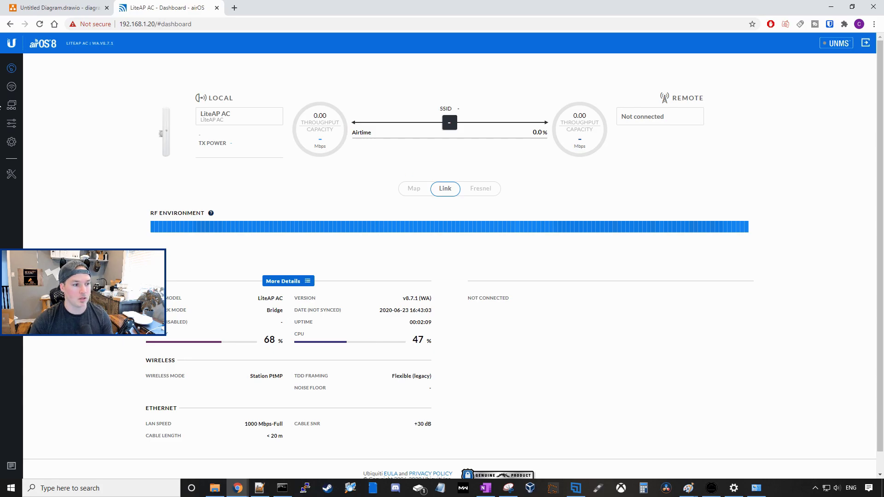
Step: Change the LiteAP's static management IP to 192.168.1.200 and log back in there
{"action": "left_click", "coordinate": [12, 105]}
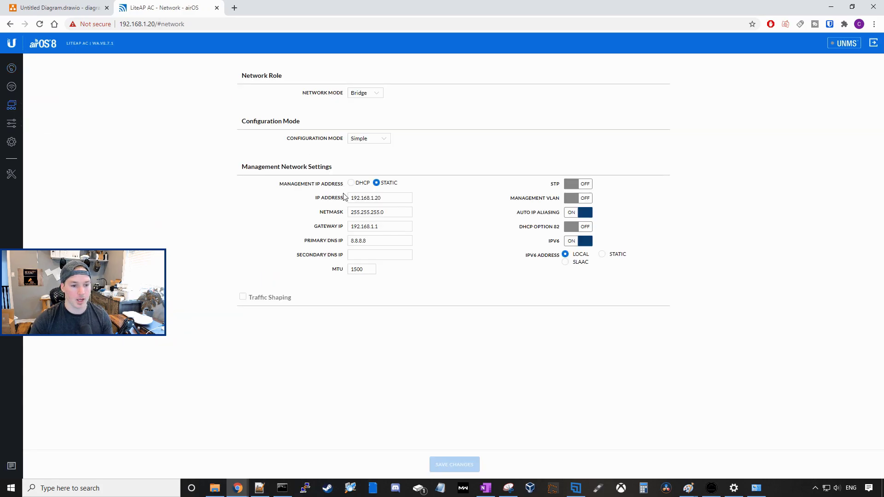
{"action": "left_click", "coordinate": [387, 226]}
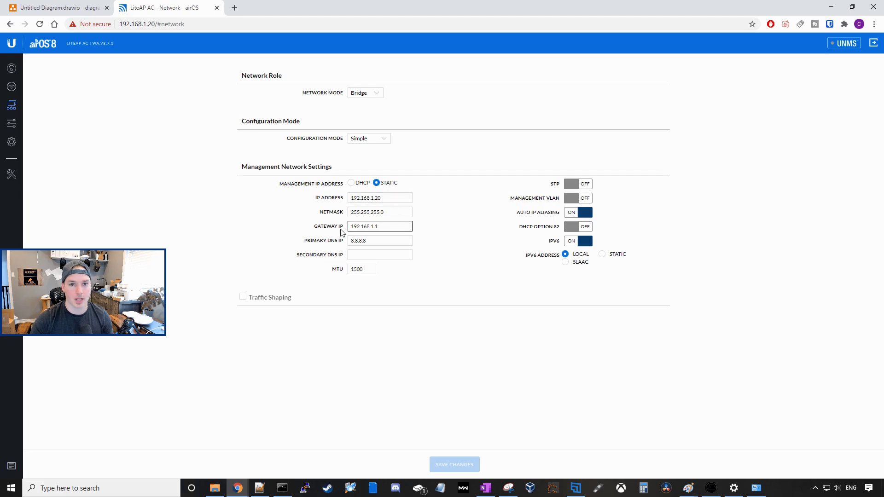
{"action": "left_click", "coordinate": [355, 214]}
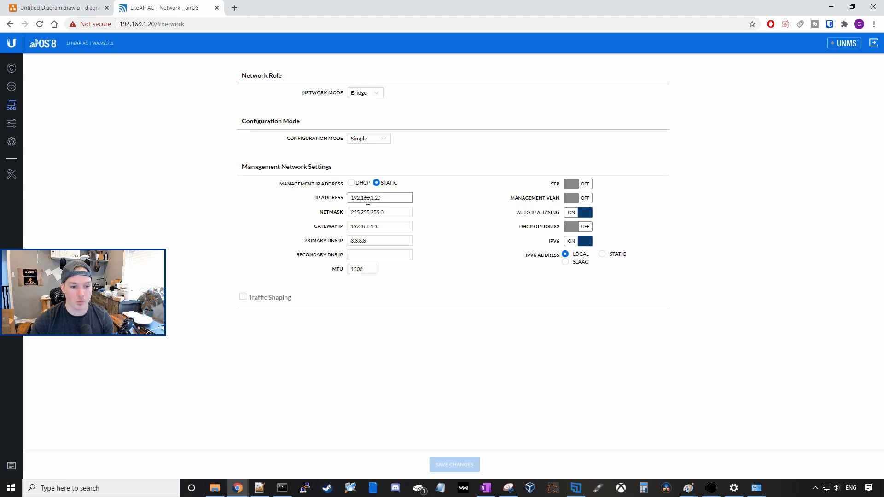
{"action": "left_click", "coordinate": [372, 198]}
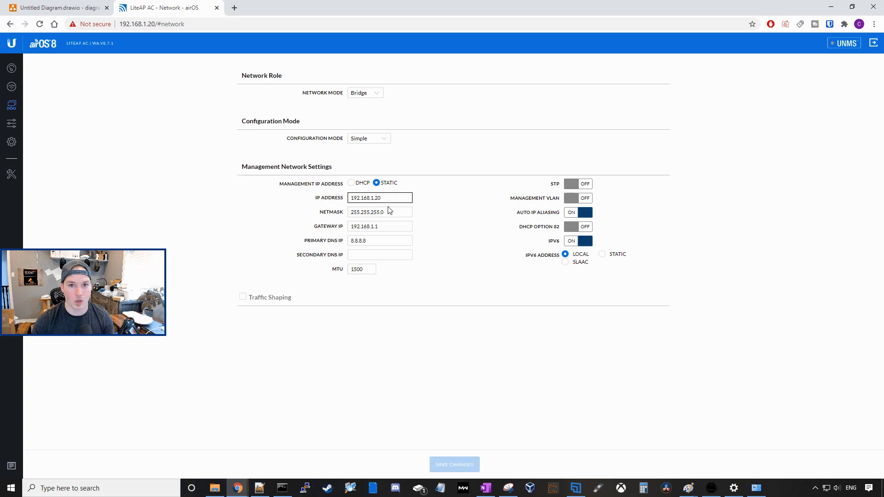
{"action": "type", "text": "0"}
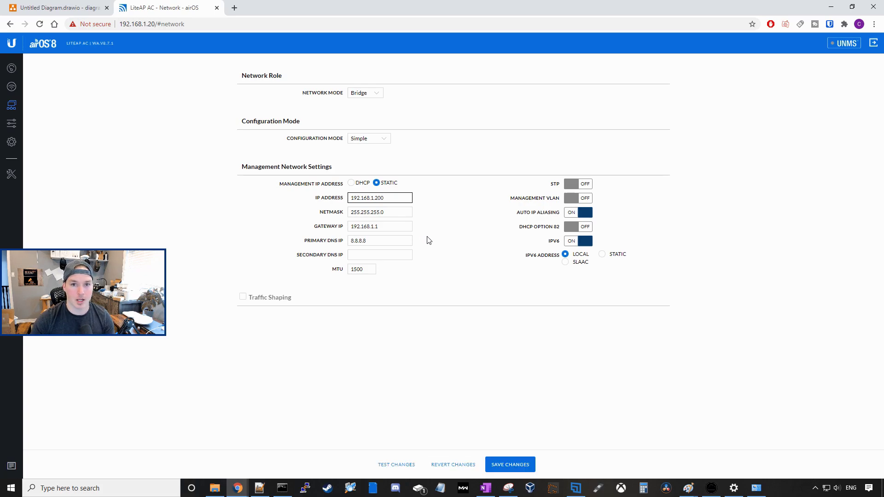
{"action": "left_click", "coordinate": [507, 464]}
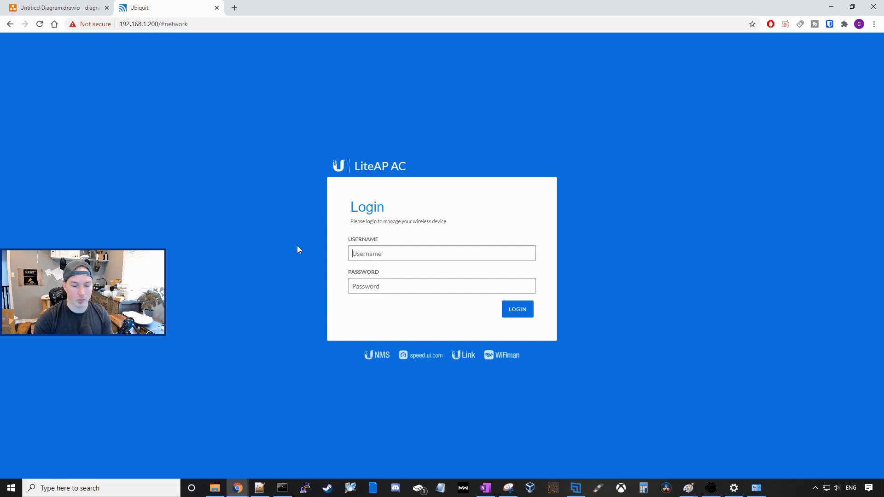
{"action": "type", "text": "Mactelecom"}
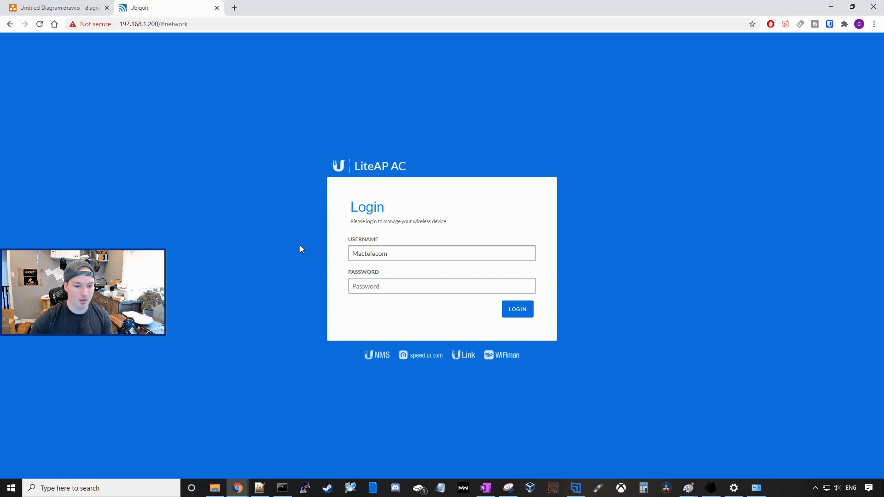
{"action": "type", "text": "********"}
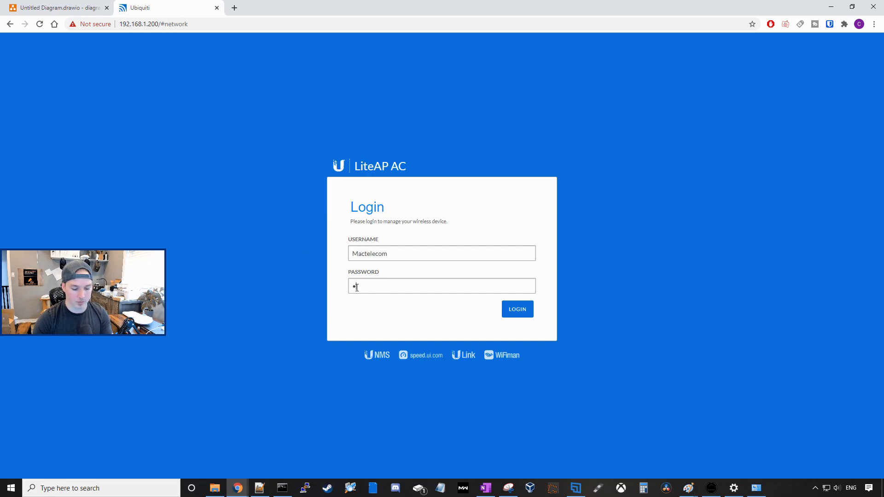
{"action": "left_click", "coordinate": [525, 309]}
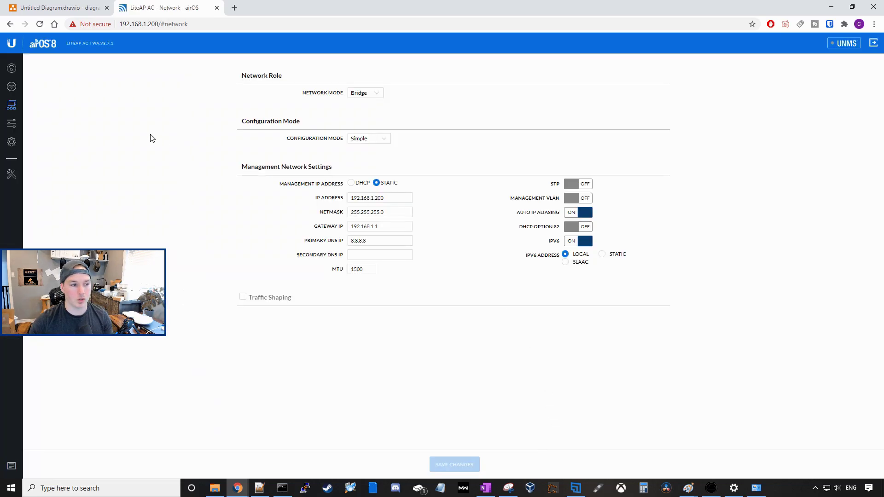
Step: Make the LiteAP an access point with SSID Mactelecom and a new WPA2 preshared key
{"action": "left_click", "coordinate": [13, 88]}
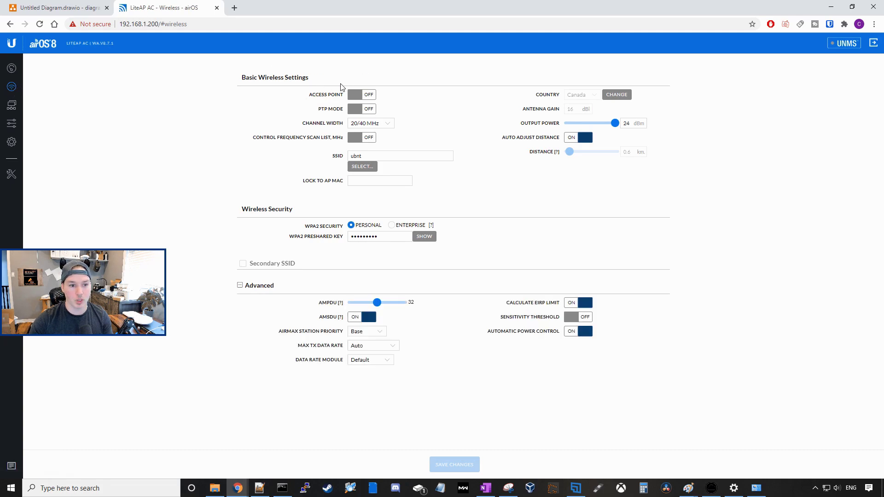
{"action": "left_click", "coordinate": [368, 95]}
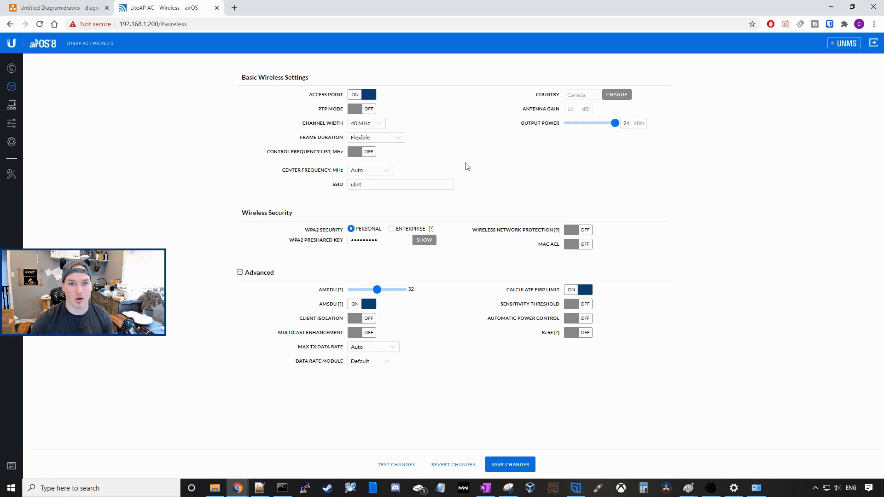
{"action": "double_click", "coordinate": [349, 185]}
{"action": "type", "text": "Mactelecom"}
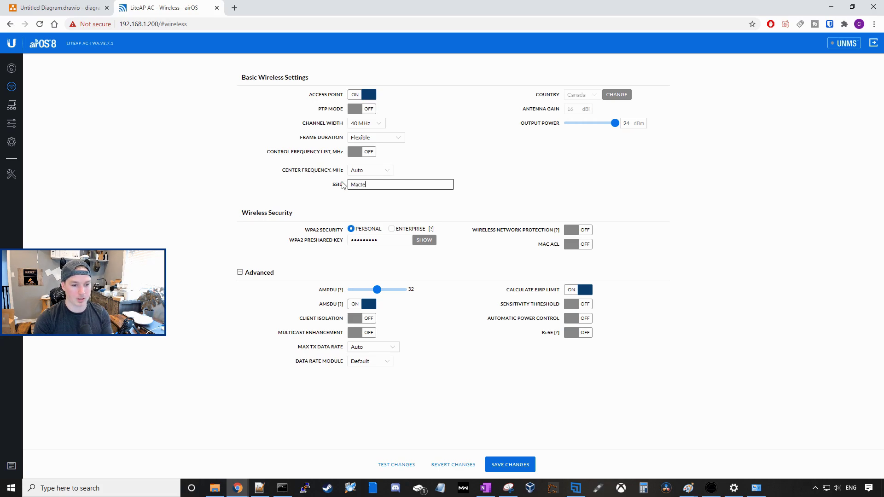
{"action": "left_click", "coordinate": [419, 240]}
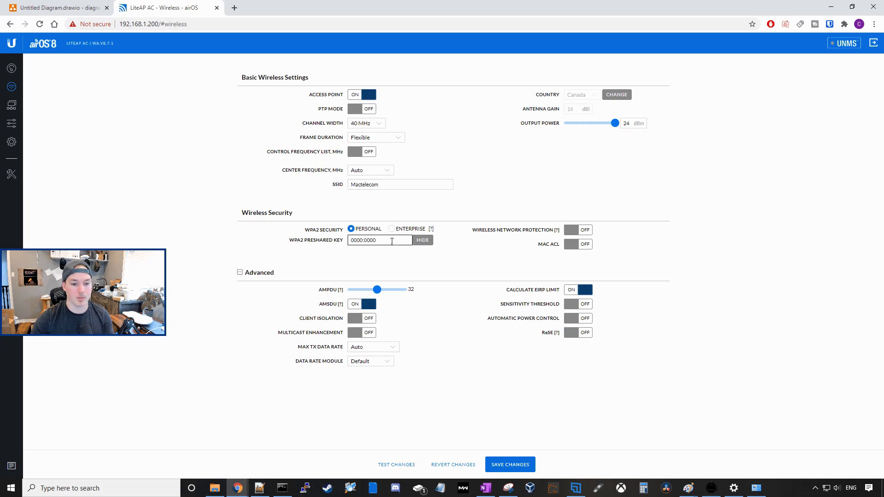
{"action": "left_click_drag", "start_coordinate": [409, 242], "coordinate": [308, 245]}
{"action": "type", "text": "Test1234"}
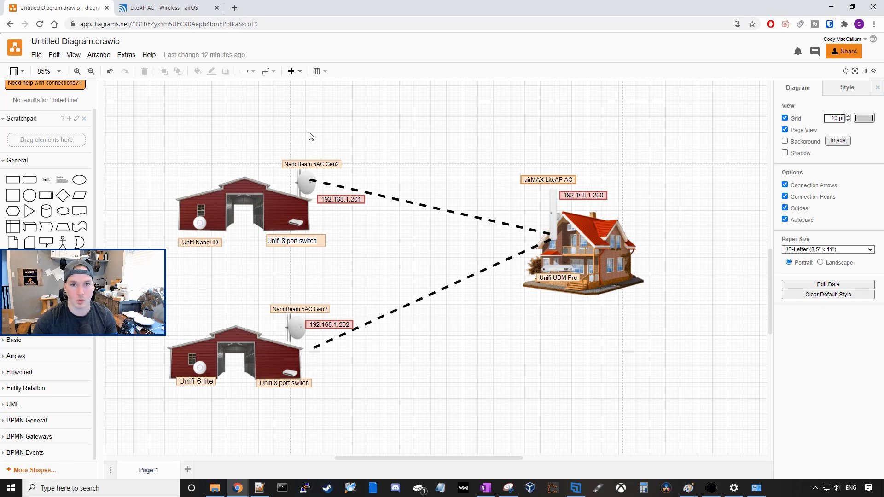
Step: Ping 192.168.1.20 from Command Prompt, then open a new Chrome tab
{"action": "left_click", "coordinate": [282, 489]}
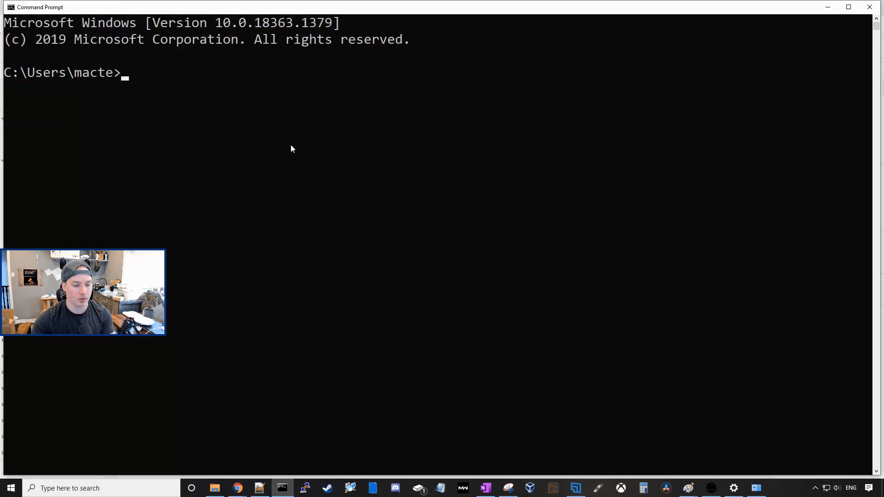
{"action": "type", "text": "ping 192.168.1.2"}
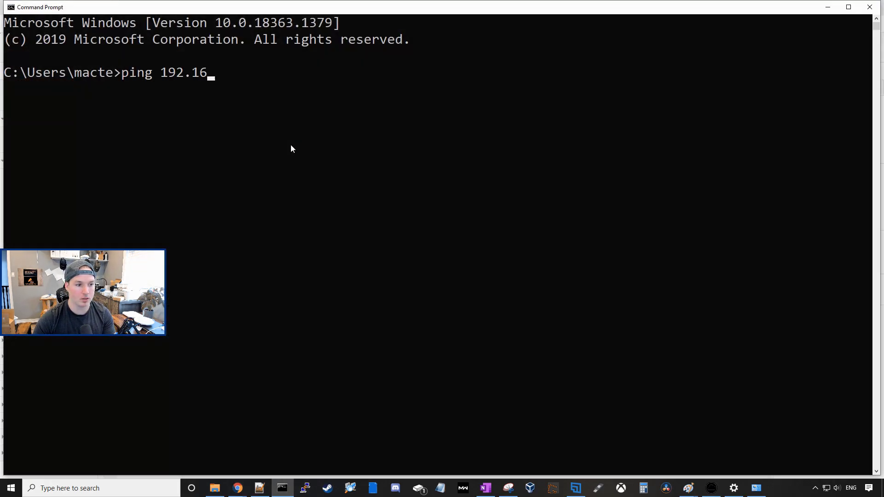
{"action": "type", "text": "0"}
{"action": "key", "text": "Return"}
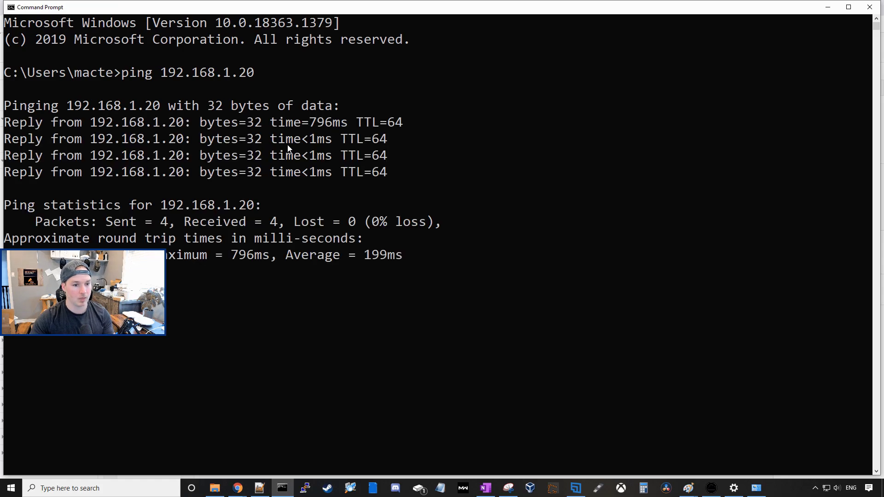
{"action": "key", "text": "alt+Tab"}
{"action": "key", "text": "ctrl+t"}
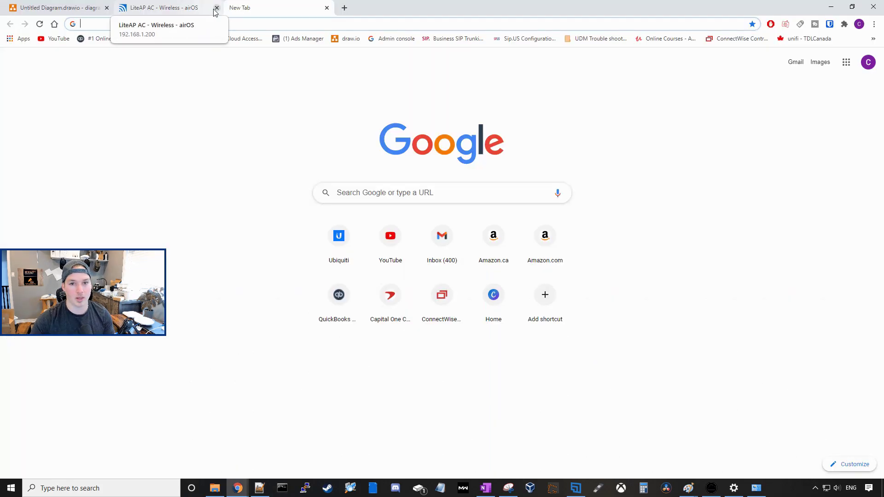
Step: Load the NanoBeam at 192.168.1.20, set country Canada and accept the terms
{"action": "type", "text": "192.168.1.20"}
{"action": "key", "text": "Return"}
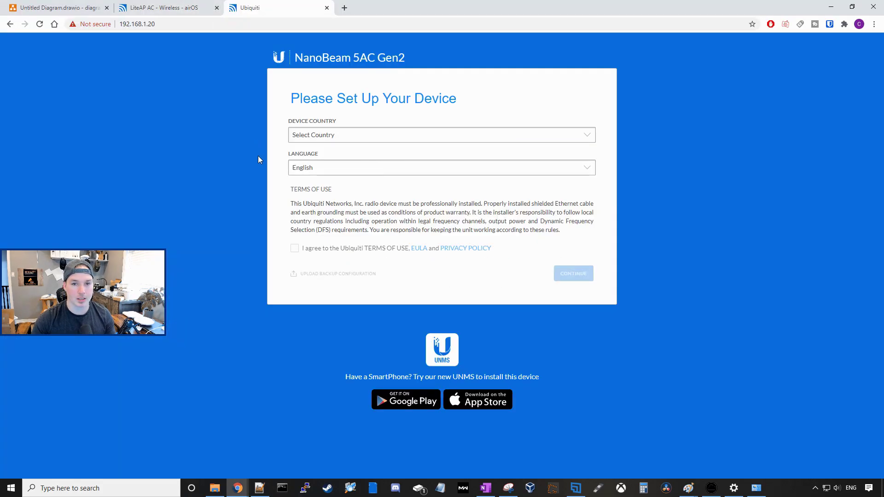
{"action": "left_click", "coordinate": [323, 139]}
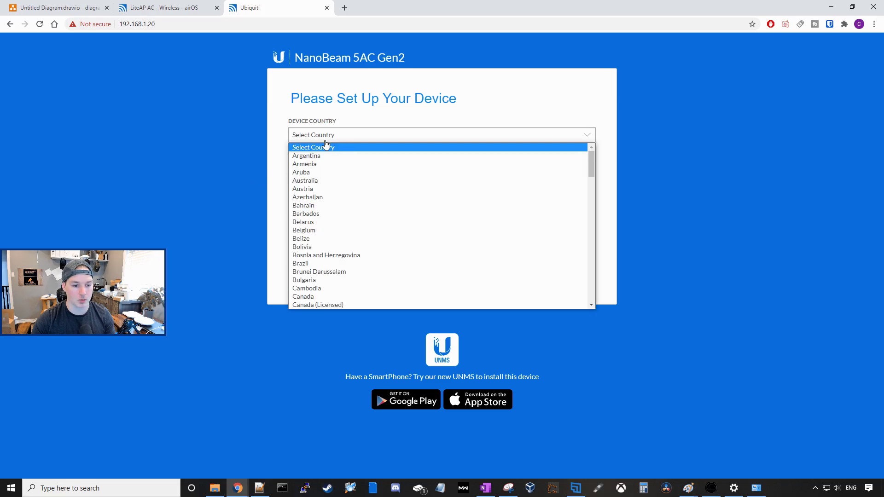
{"action": "left_click", "coordinate": [318, 297]}
{"action": "left_click", "coordinate": [295, 248]}
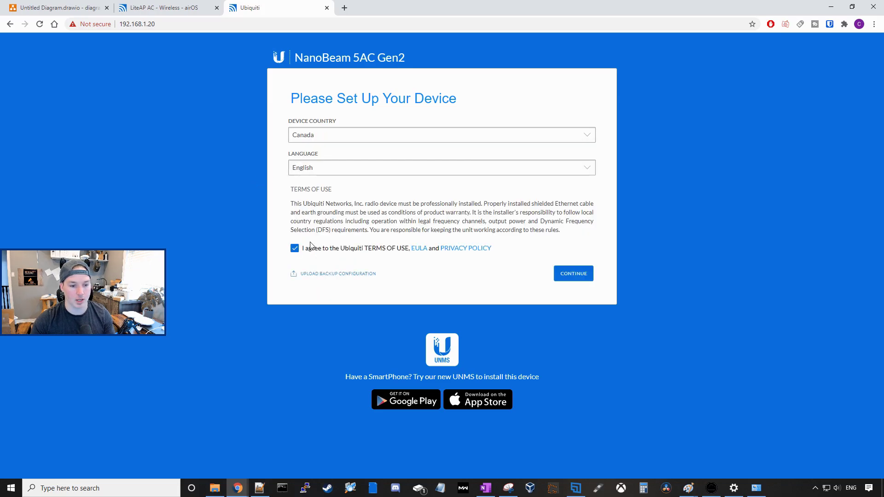
{"action": "left_click", "coordinate": [583, 280]}
Step: Enter the saved admin username and a new password, moving to the confirmation field
{"action": "left_click", "coordinate": [343, 133]}
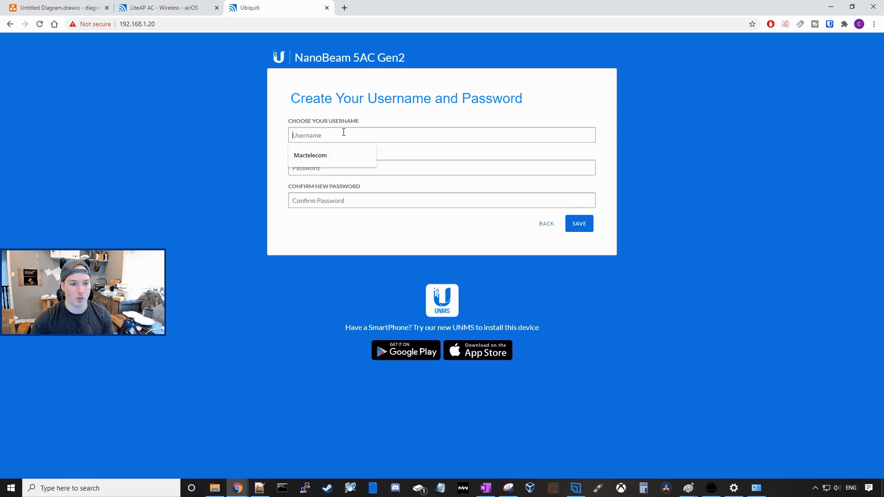
{"action": "left_click", "coordinate": [315, 155]}
{"action": "left_click", "coordinate": [315, 168]}
{"action": "type", "text": "********"}
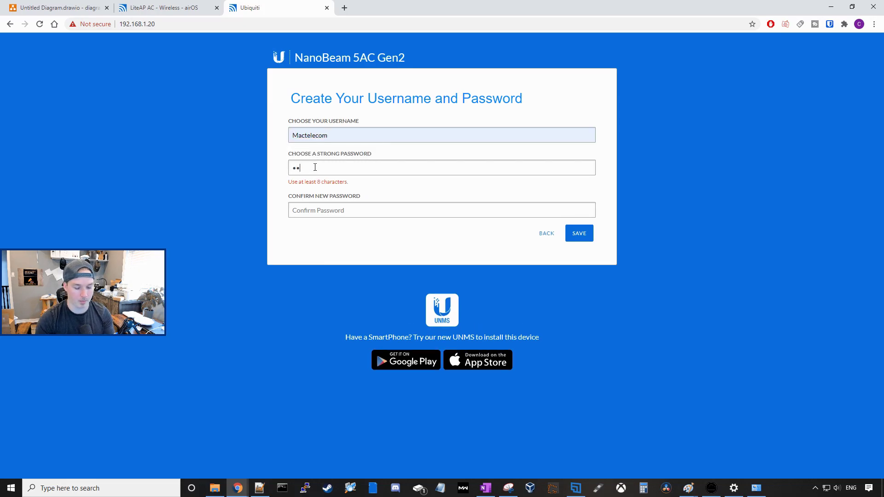
{"action": "key", "text": "Tab"}
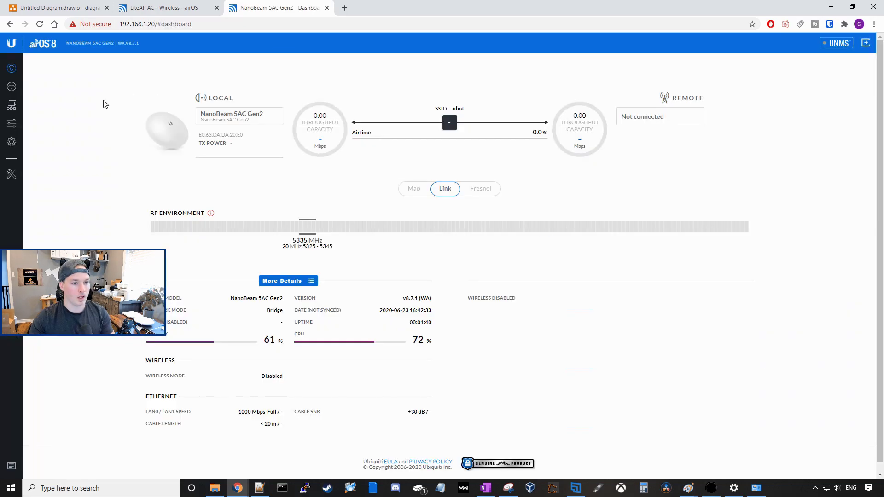
Step: Change the NanoBeam's management IP to 192.168.1.201 and log back in
{"action": "left_click", "coordinate": [11, 105]}
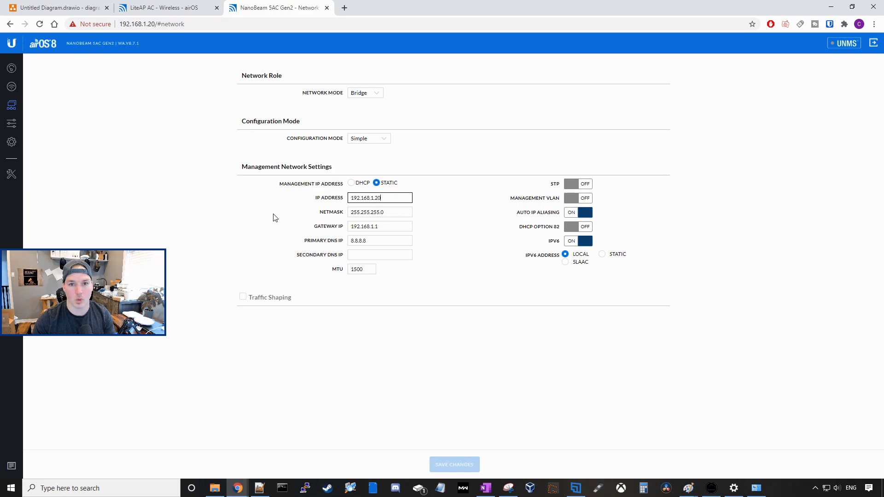
{"action": "type", "text": "1"}
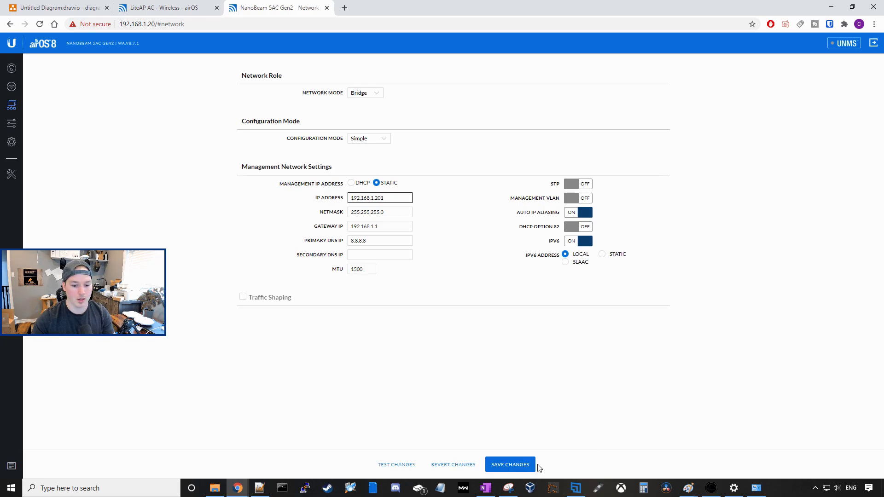
{"action": "left_click", "coordinate": [532, 467]}
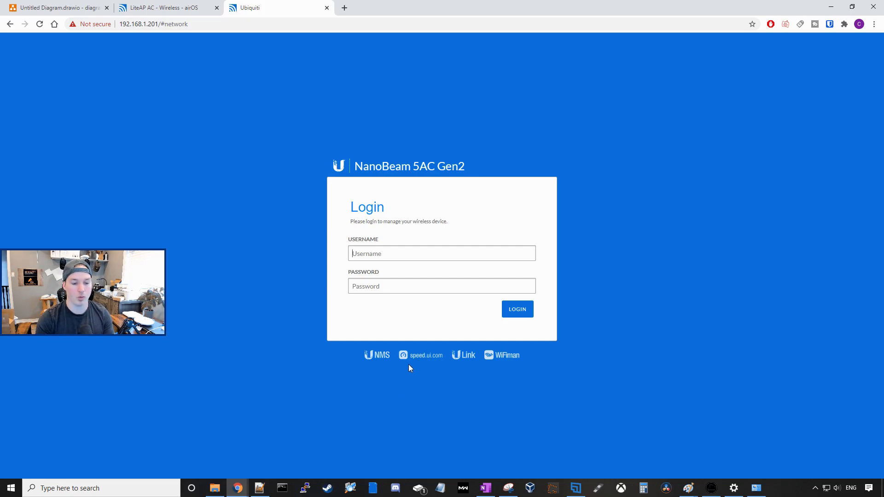
{"action": "type", "text": "Mactelecom"}
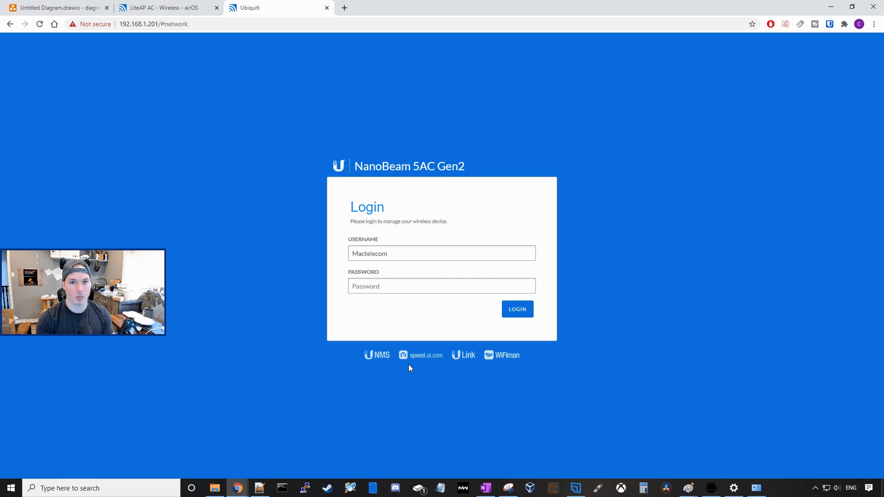
{"action": "type", "text": "**********"}
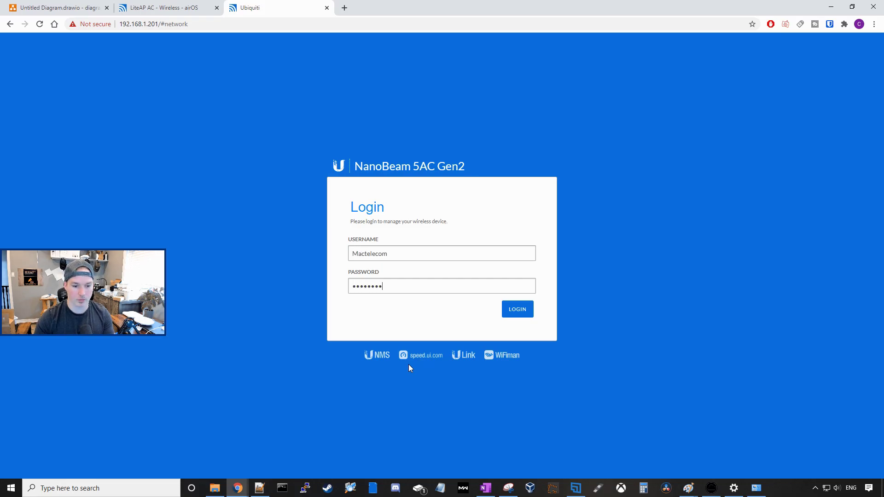
{"action": "key", "text": "Return"}
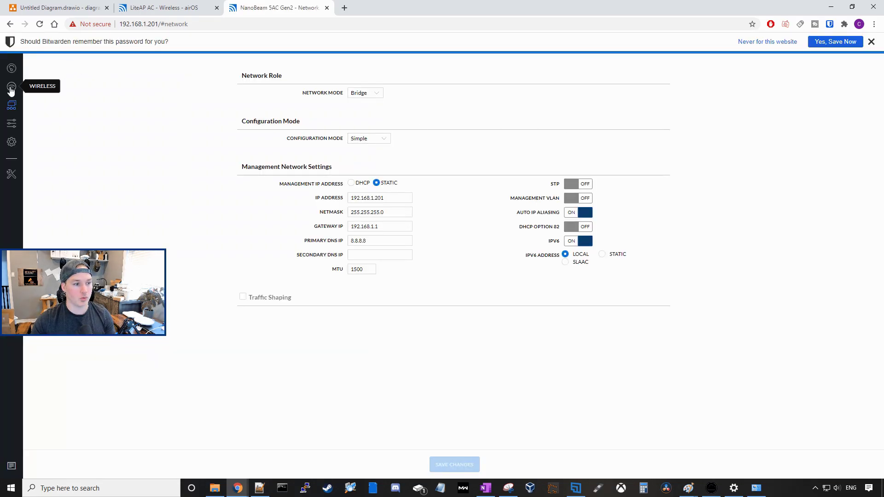
Step: Set the NanoBeam's SSID to Mactelecom with the shared WPA2 key and save
{"action": "left_click", "coordinate": [11, 87]}
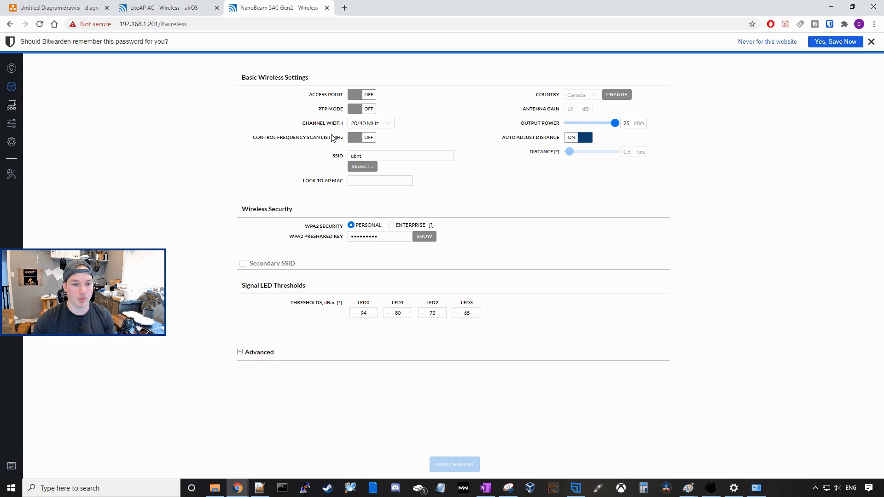
{"action": "left_click", "coordinate": [341, 159]}
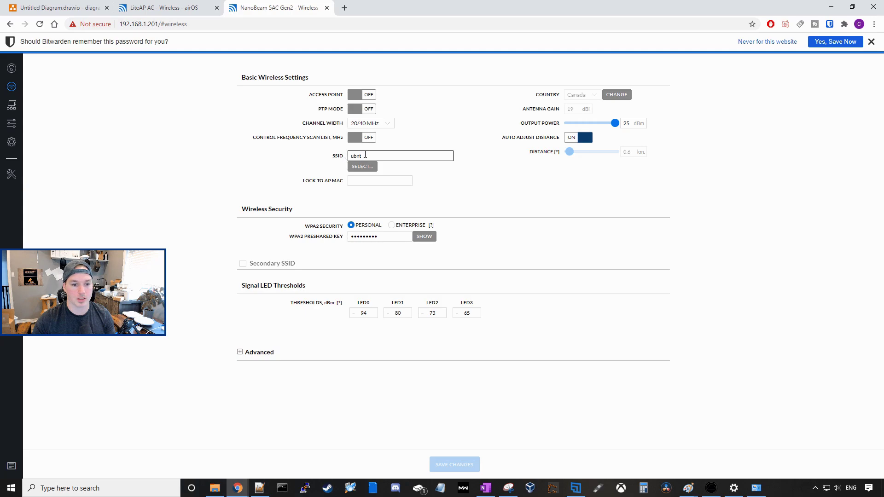
{"action": "left_click_drag", "start_coordinate": [365, 154], "coordinate": [326, 157]}
{"action": "type", "text": "Mactelecom"}
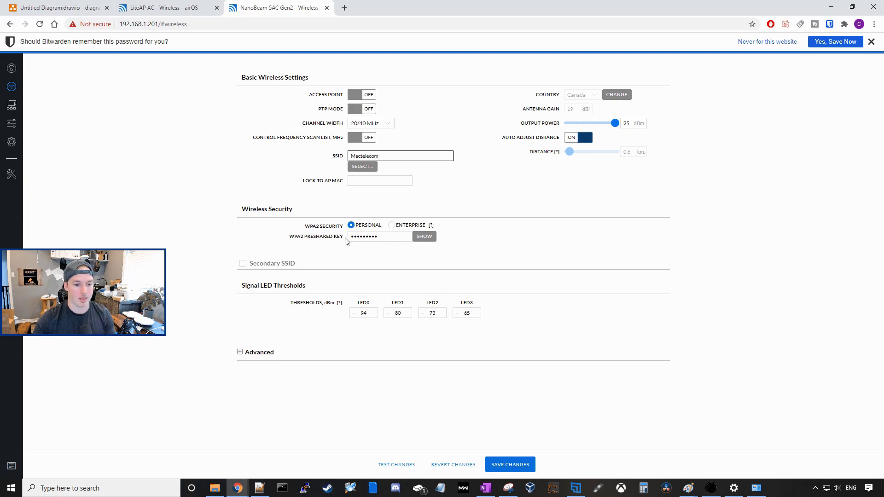
{"action": "left_click", "coordinate": [421, 237]}
{"action": "left_click_drag", "start_coordinate": [392, 237], "coordinate": [344, 239]}
{"action": "type", "text": "Te"}
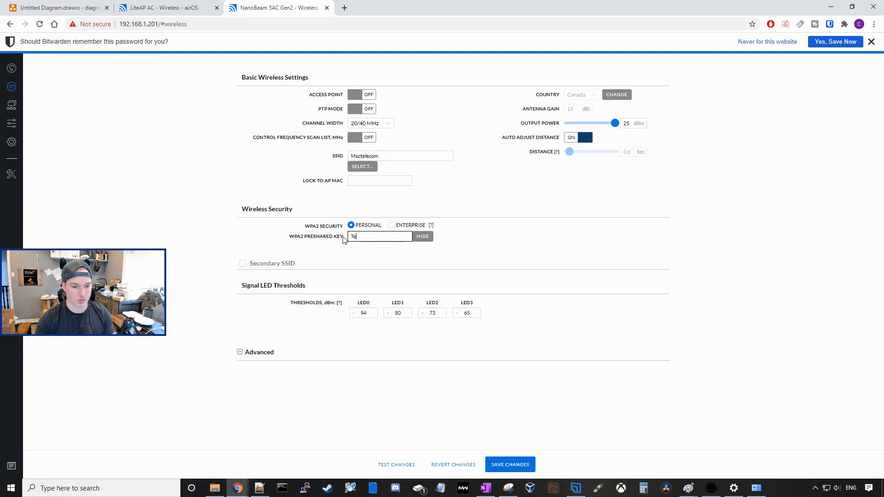
{"action": "type", "text": "st1234"}
{"action": "left_click", "coordinate": [510, 465]}
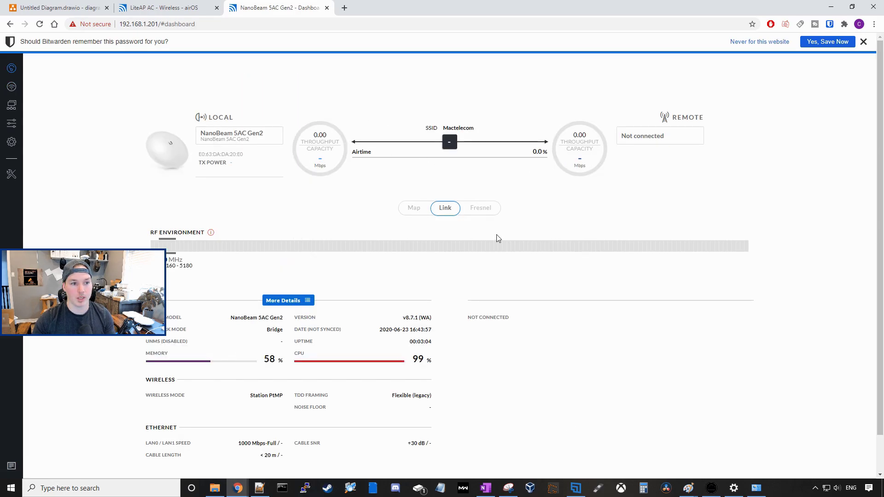
Step: Set the second NanoBeam's device country to Canada and accept the terms of use
{"action": "key", "text": "ctrl+shift+Tab"}
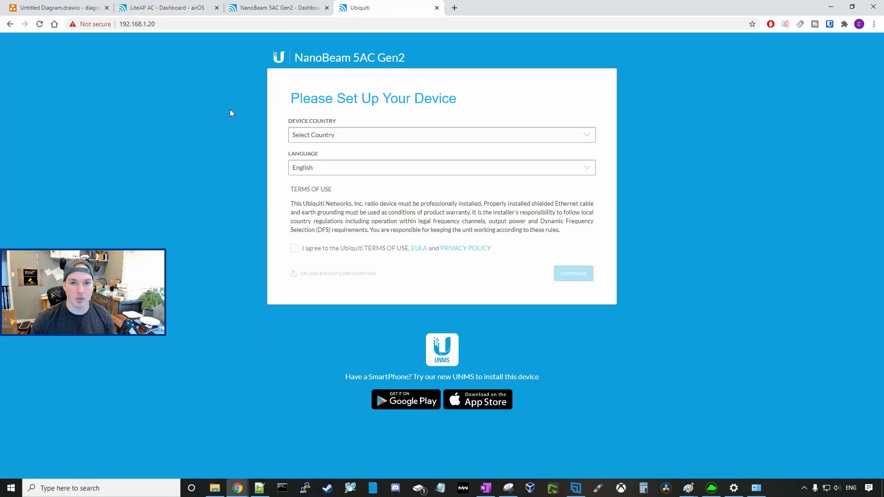
{"action": "left_click", "coordinate": [317, 135]}
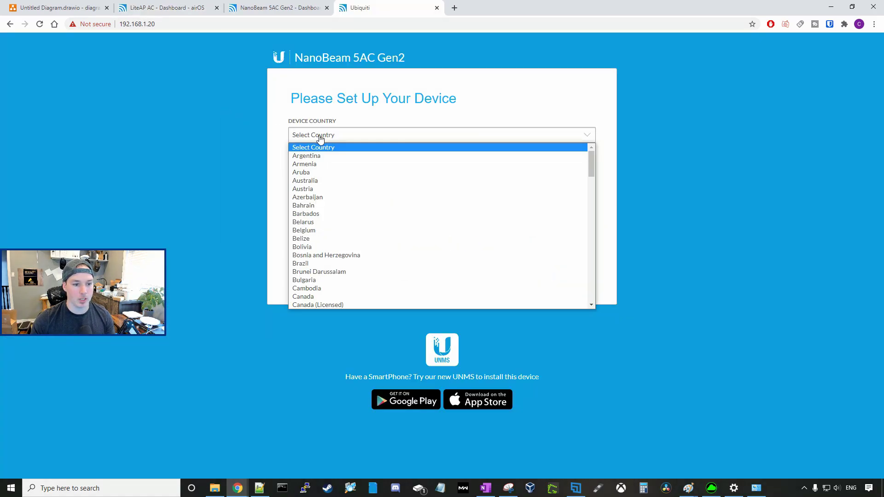
{"action": "left_click", "coordinate": [309, 298]}
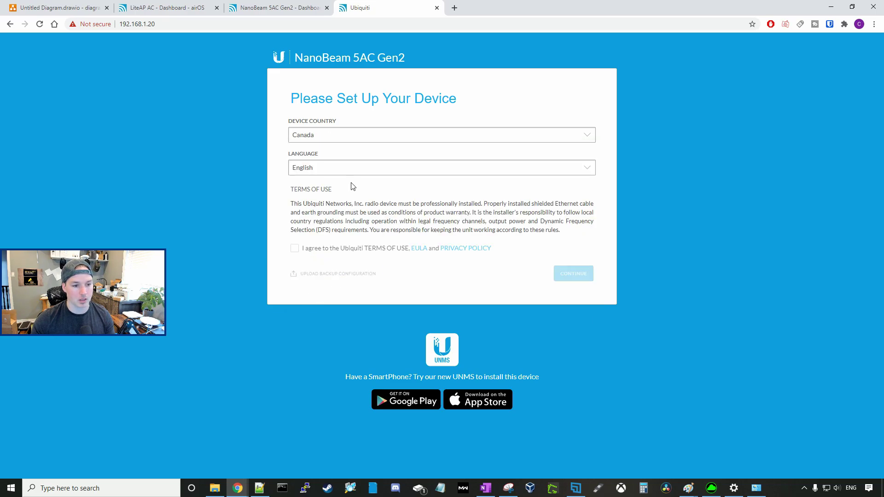
{"action": "left_click", "coordinate": [294, 249]}
{"action": "left_click", "coordinate": [587, 274]}
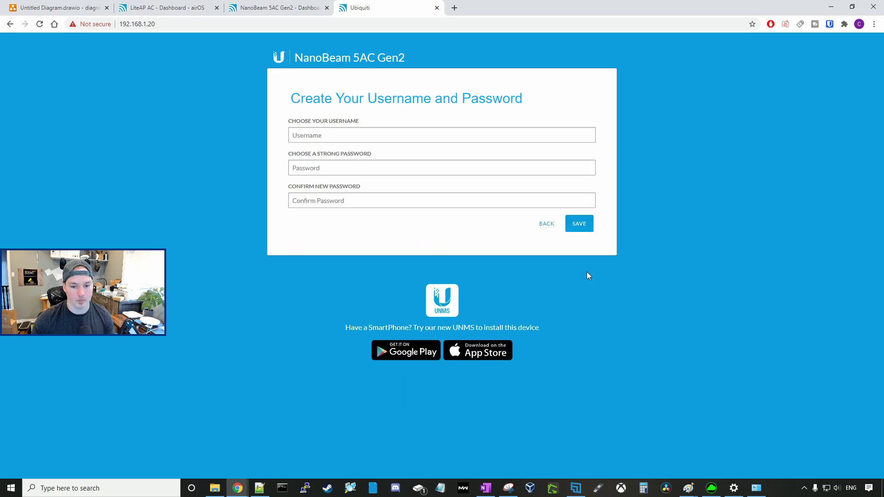
Step: Fill in the saved admin username and type the new password
{"action": "left_click", "coordinate": [327, 137]}
{"action": "left_click", "coordinate": [328, 154]}
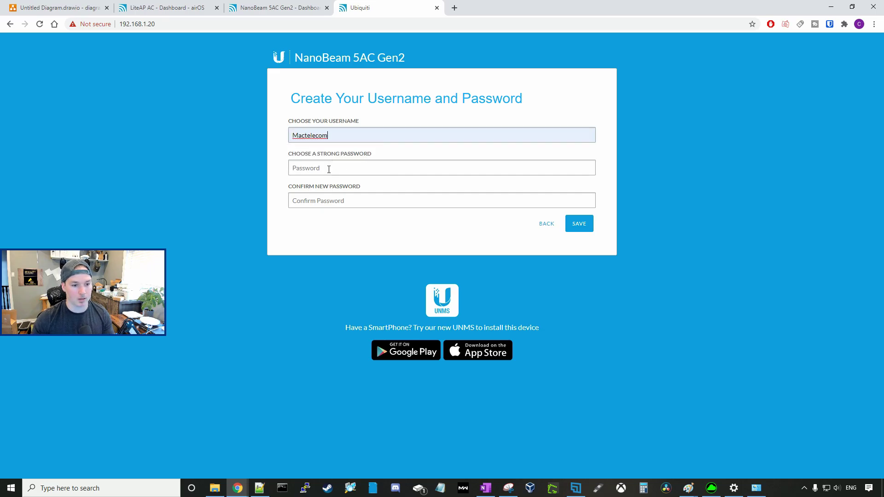
{"action": "type", "text": "••••"}
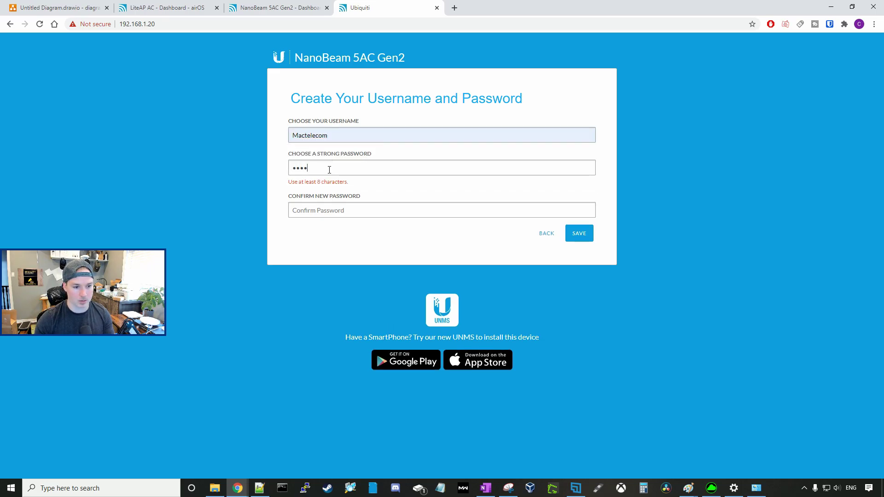
{"action": "type", "text": "•••••"}
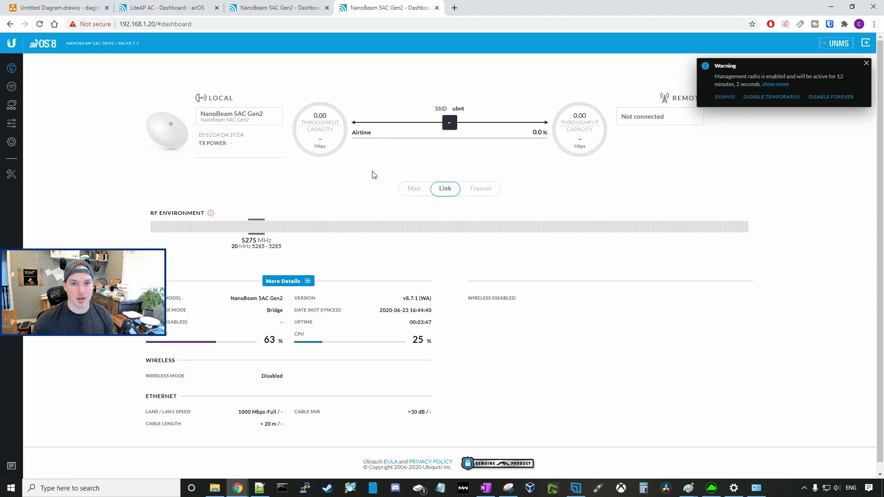
Step: Change the second NanoBeam's management IP to 192.168.1.202 and save
{"action": "left_click", "coordinate": [12, 106]}
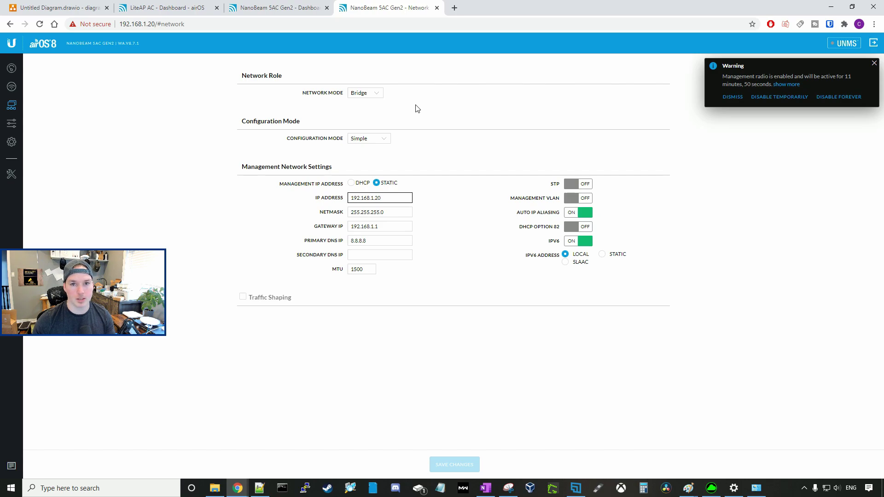
{"action": "type", "text": "2"}
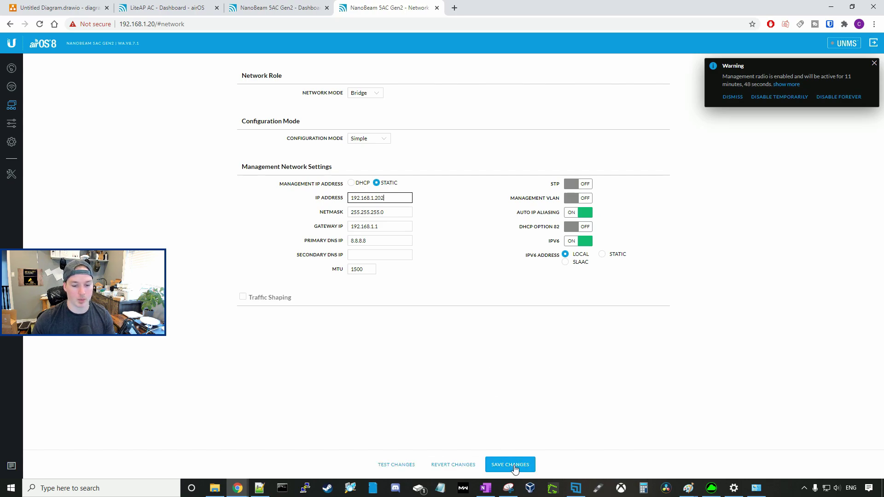
{"action": "left_click", "coordinate": [514, 466]}
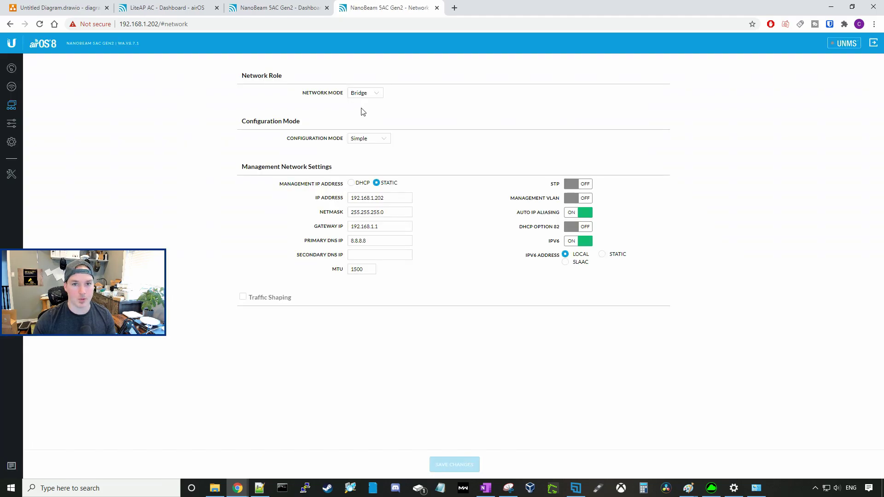
Step: Set SSID Mactelecom and the new WPA2 preshared key, then save the wireless settings
{"action": "left_click", "coordinate": [12, 87]}
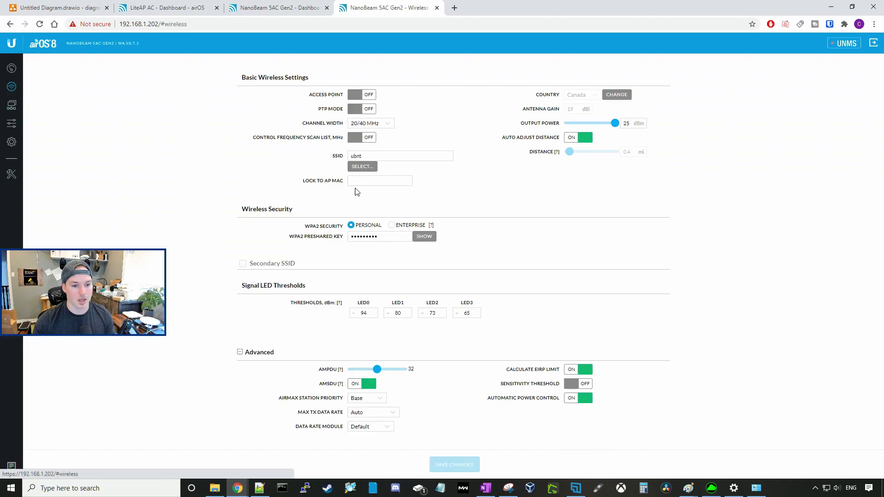
{"action": "left_click_drag", "start_coordinate": [365, 156], "coordinate": [338, 157]}
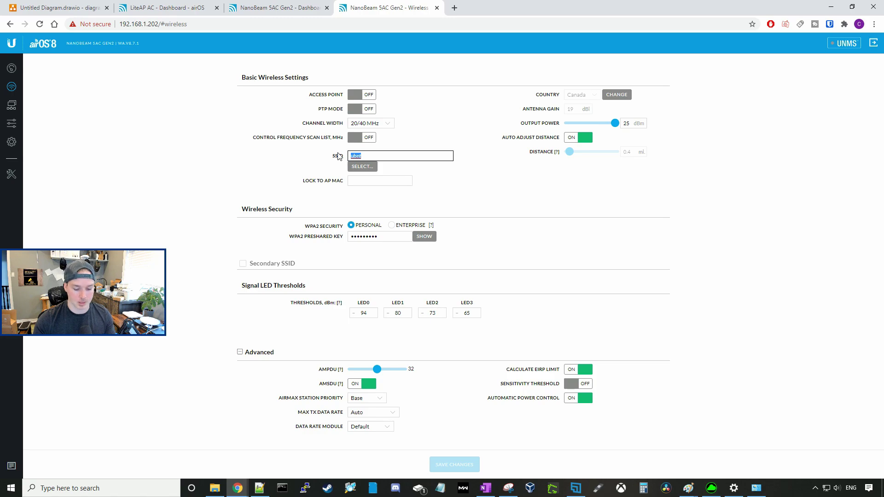
{"action": "type", "text": "Mactelecom"}
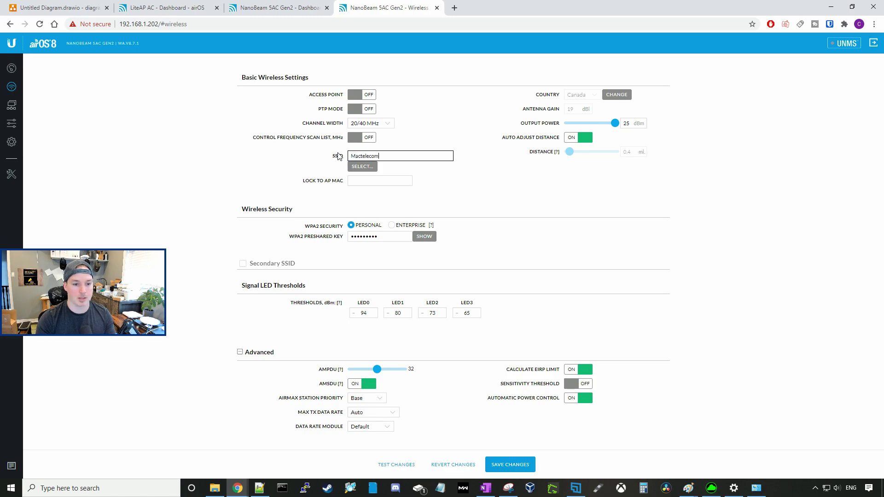
{"action": "left_click_drag", "start_coordinate": [368, 237], "coordinate": [341, 237]}
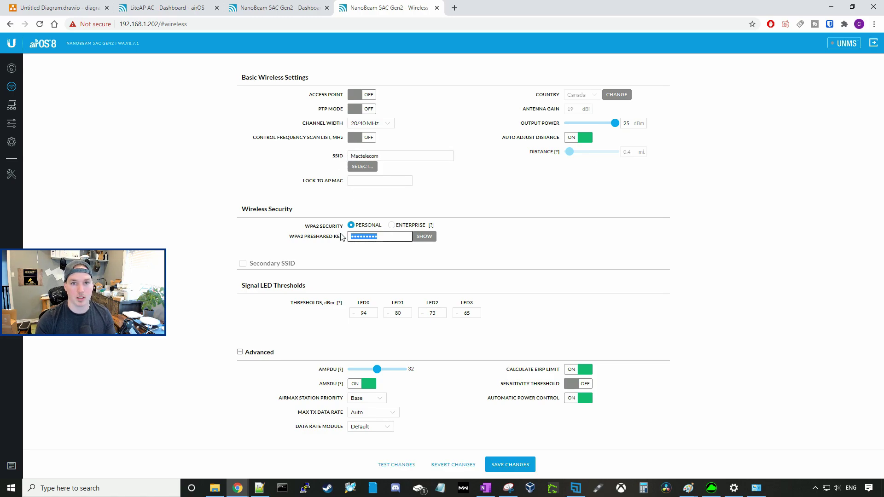
{"action": "type", "text": "ma"}
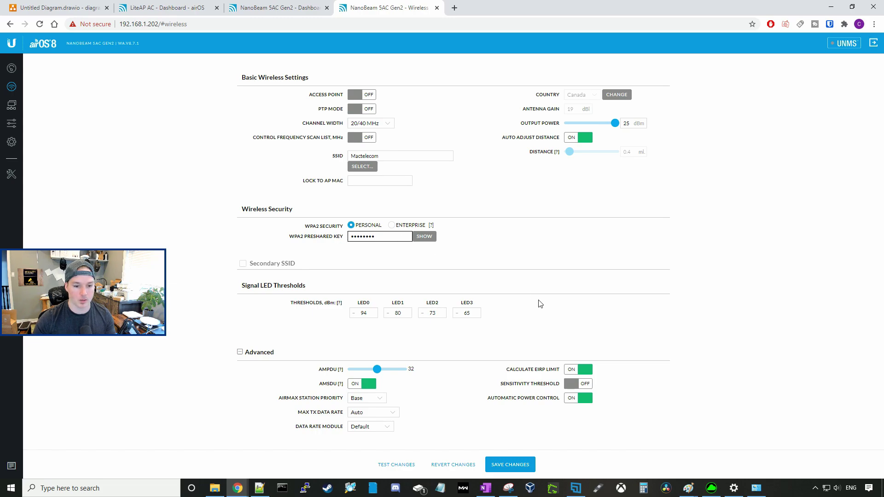
{"action": "left_click", "coordinate": [526, 466]}
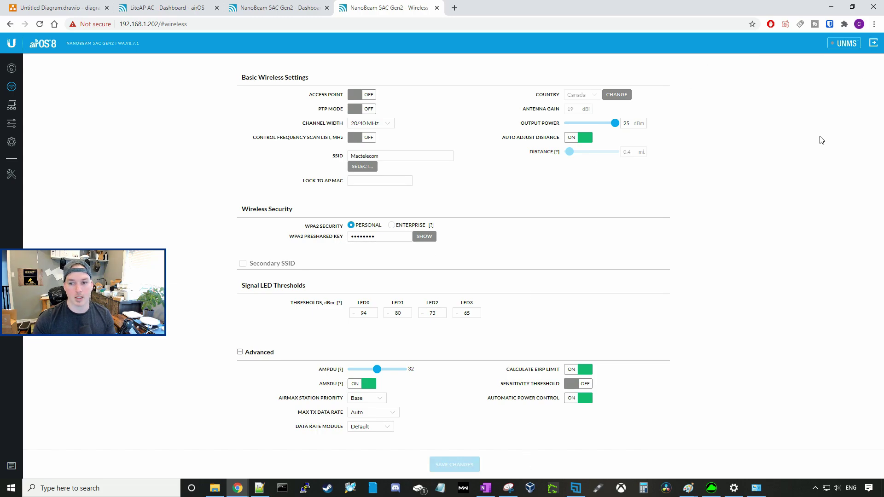
Step: Check the LiteAP AC station list shows the NanoBeams at 192.168.1.202 and 192.168.1.201
{"action": "left_click", "coordinate": [12, 69]}
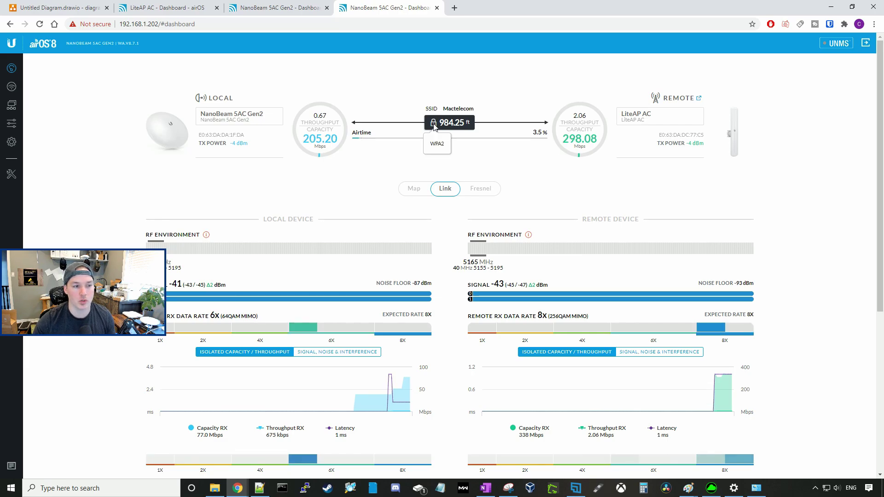
{"action": "left_click", "coordinate": [184, 12]}
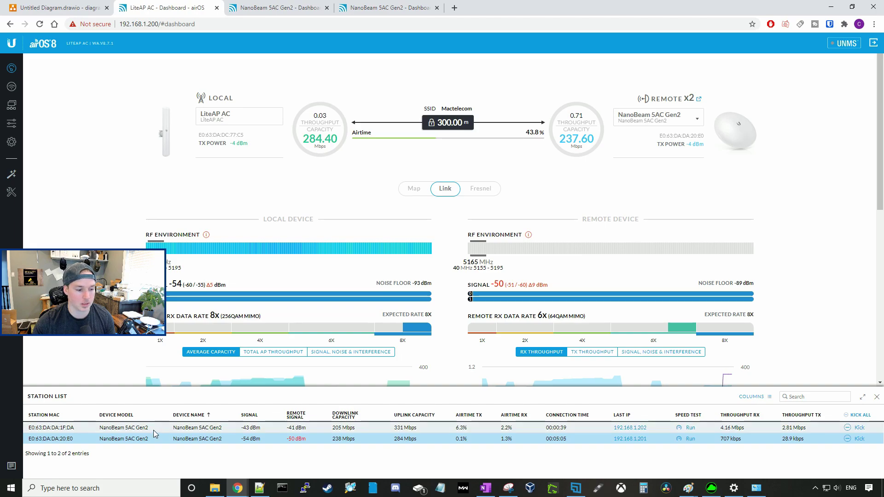
{"action": "left_click", "coordinate": [172, 428]}
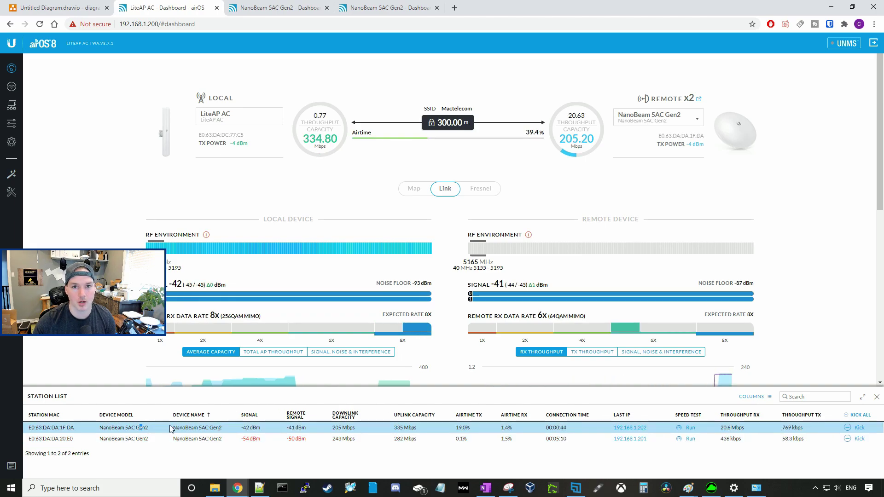
{"action": "left_click", "coordinate": [292, 440]}
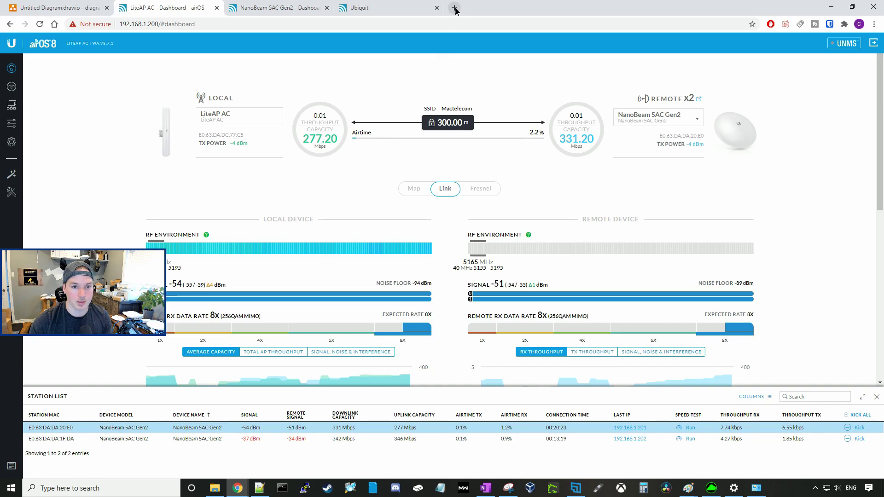
Step: Adopt the pending US-8 switch and other devices in the UniFi controller's device list
{"action": "left_click", "coordinate": [455, 8]}
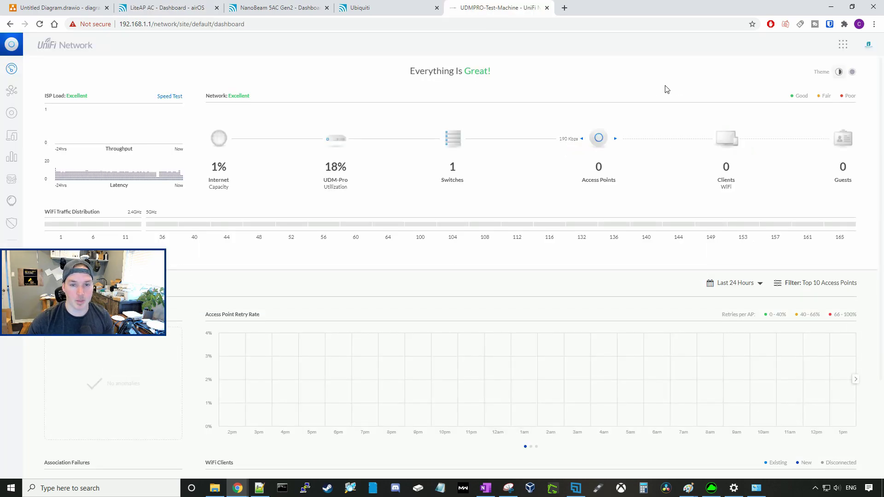
{"action": "left_click", "coordinate": [13, 118]}
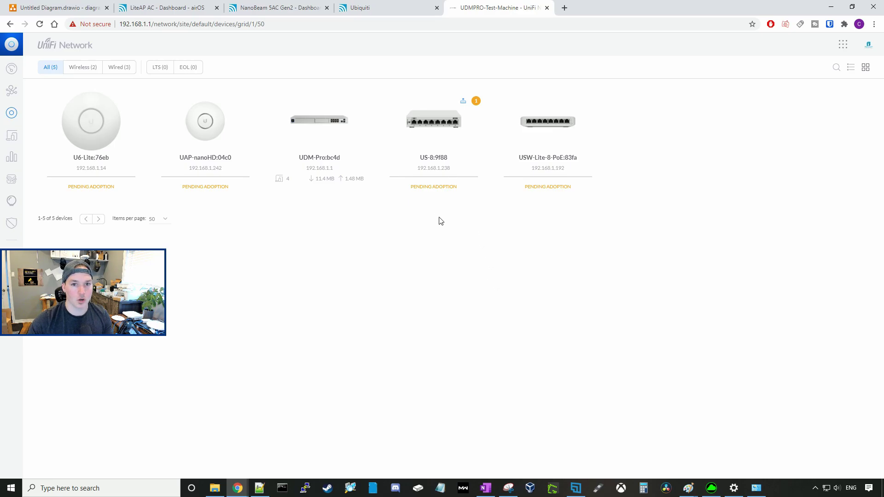
{"action": "left_click", "coordinate": [572, 138]}
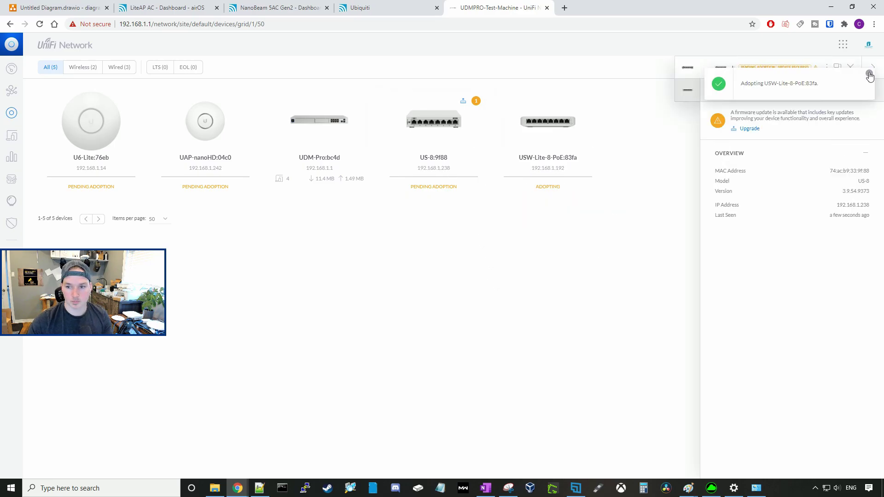
{"action": "left_click", "coordinate": [850, 66]}
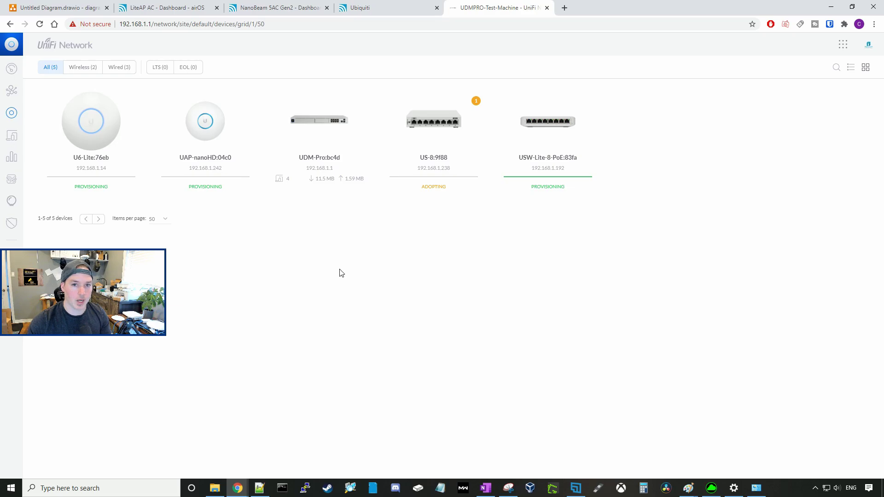
{"action": "left_click", "coordinate": [11, 263]}
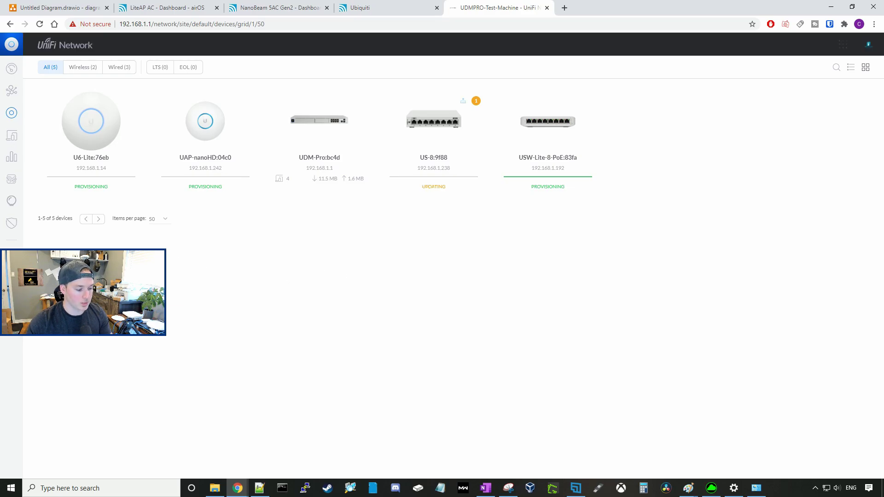
Step: Create and save the 'Test' wireless network with WPA Personal security on LAN
{"action": "left_click", "coordinate": [83, 110]}
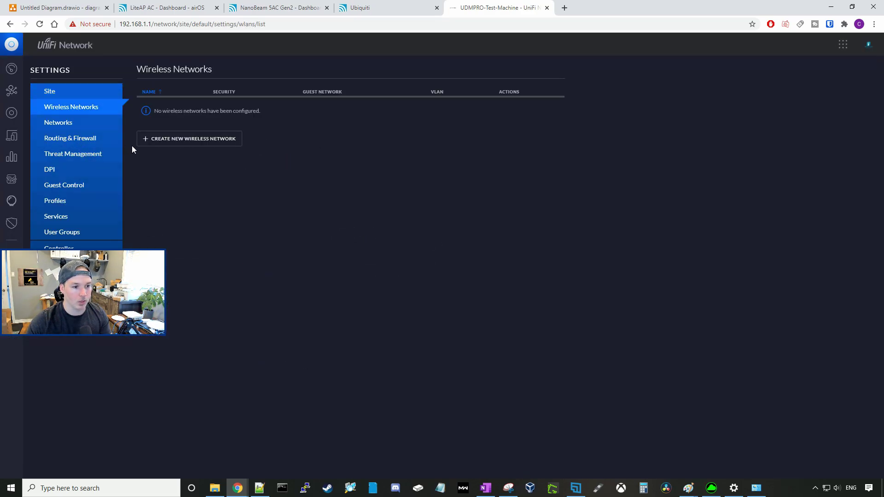
{"action": "left_click", "coordinate": [213, 141]}
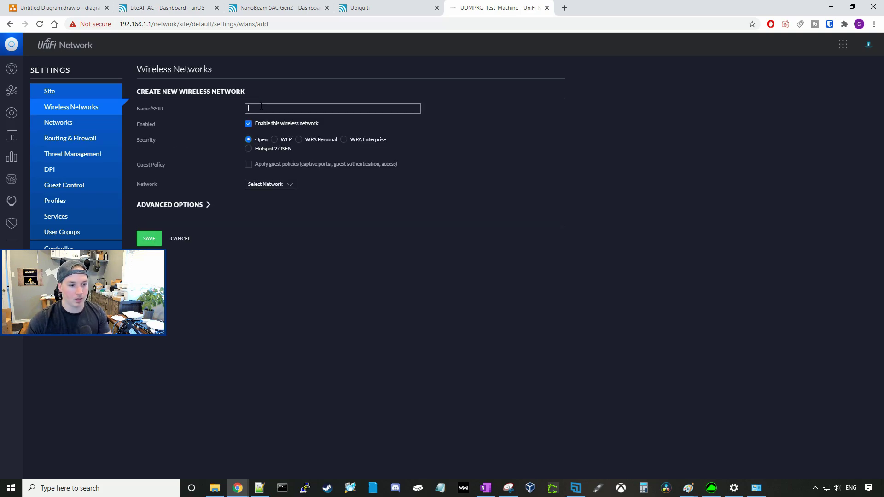
{"action": "left_click", "coordinate": [302, 140]}
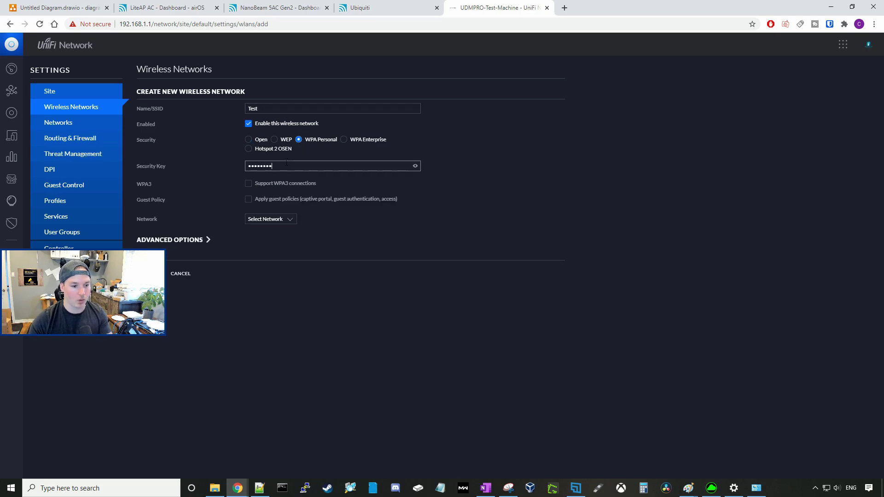
{"action": "left_click", "coordinate": [290, 221]}
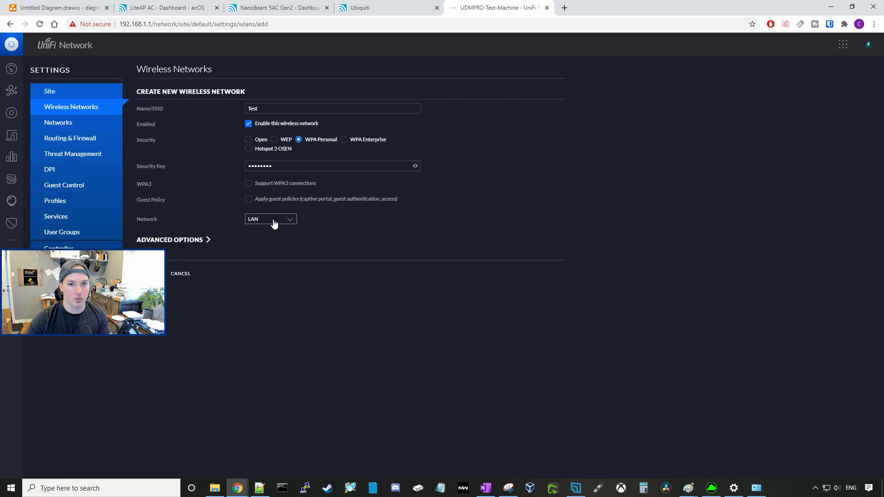
{"action": "left_click", "coordinate": [150, 273]}
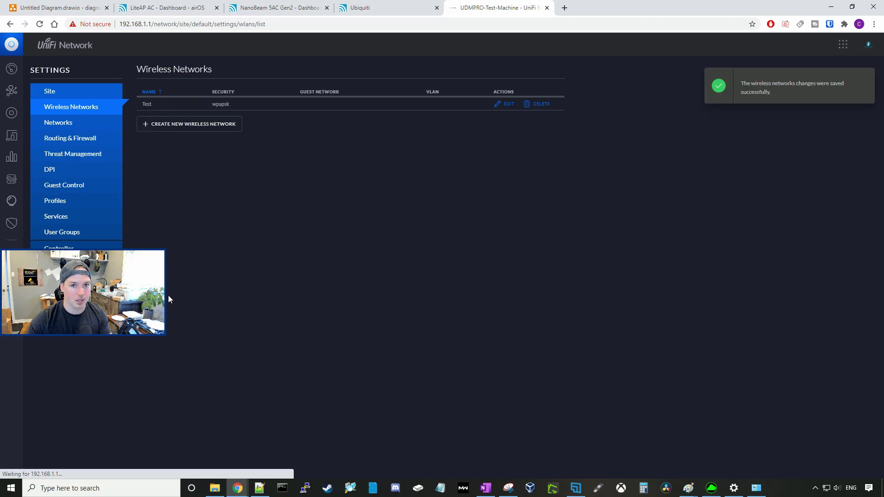